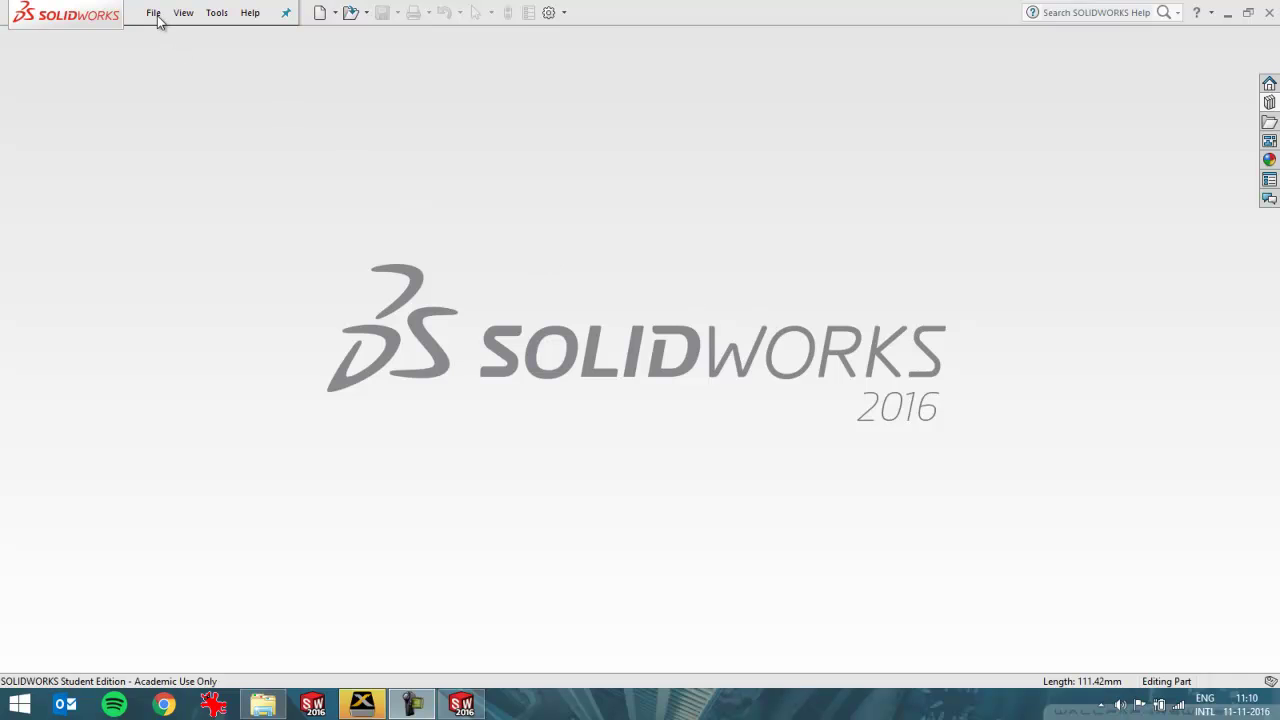
# Create a new part from the Simulation template and select Top Plane.
pyautogui.click(157, 18)
pyautogui.click(182, 37)
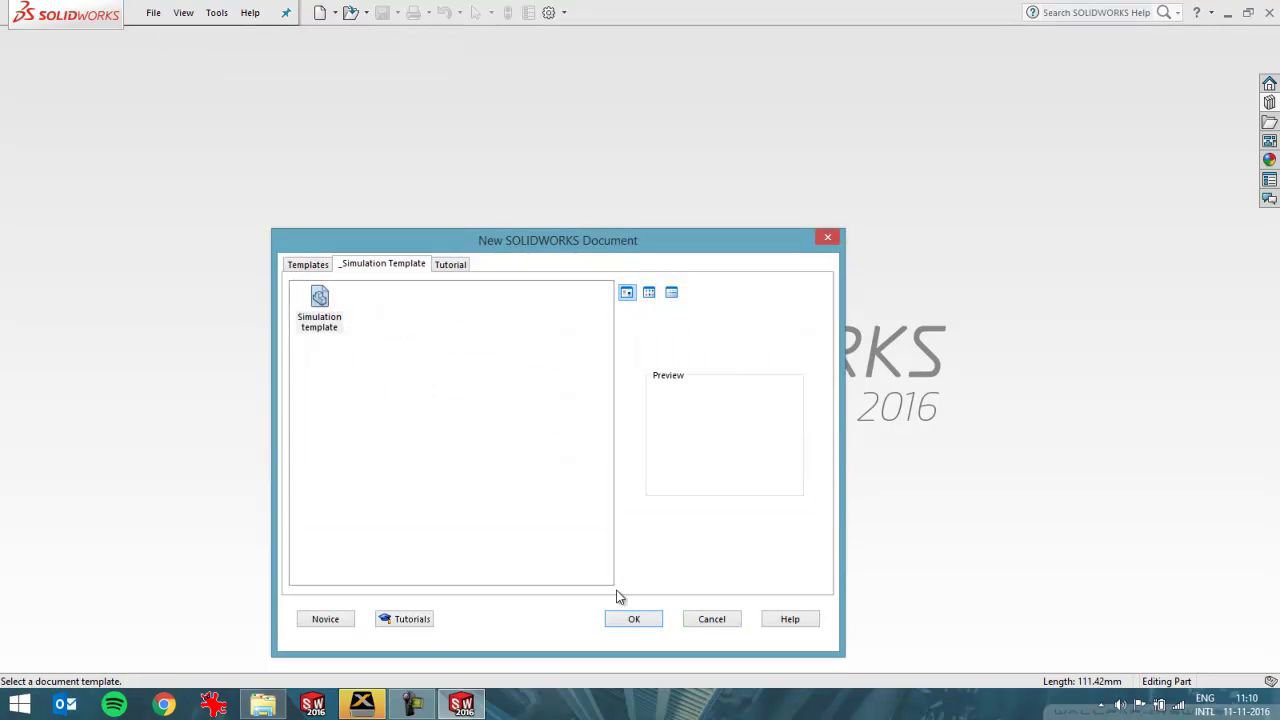
pyautogui.click(636, 619)
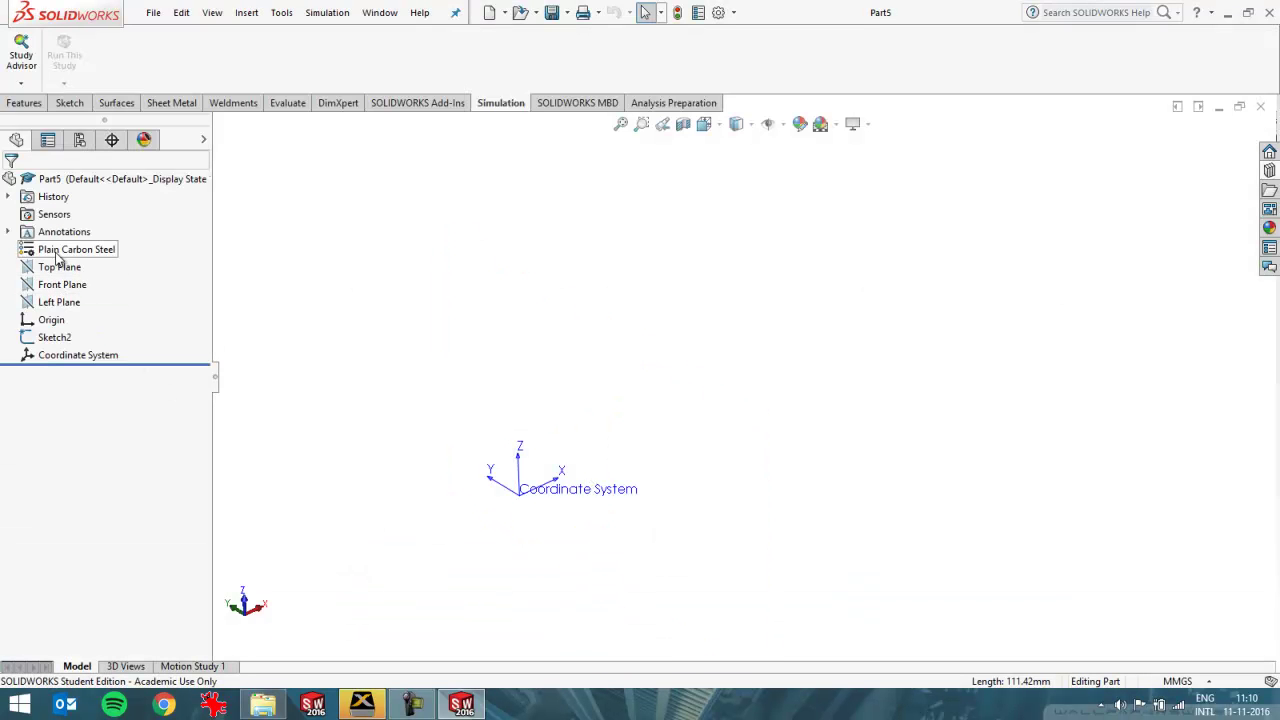
pyautogui.click(58, 267)
# Sketch a corner rectangle for the plate outline on Top Plane.
pyautogui.click(69, 103)
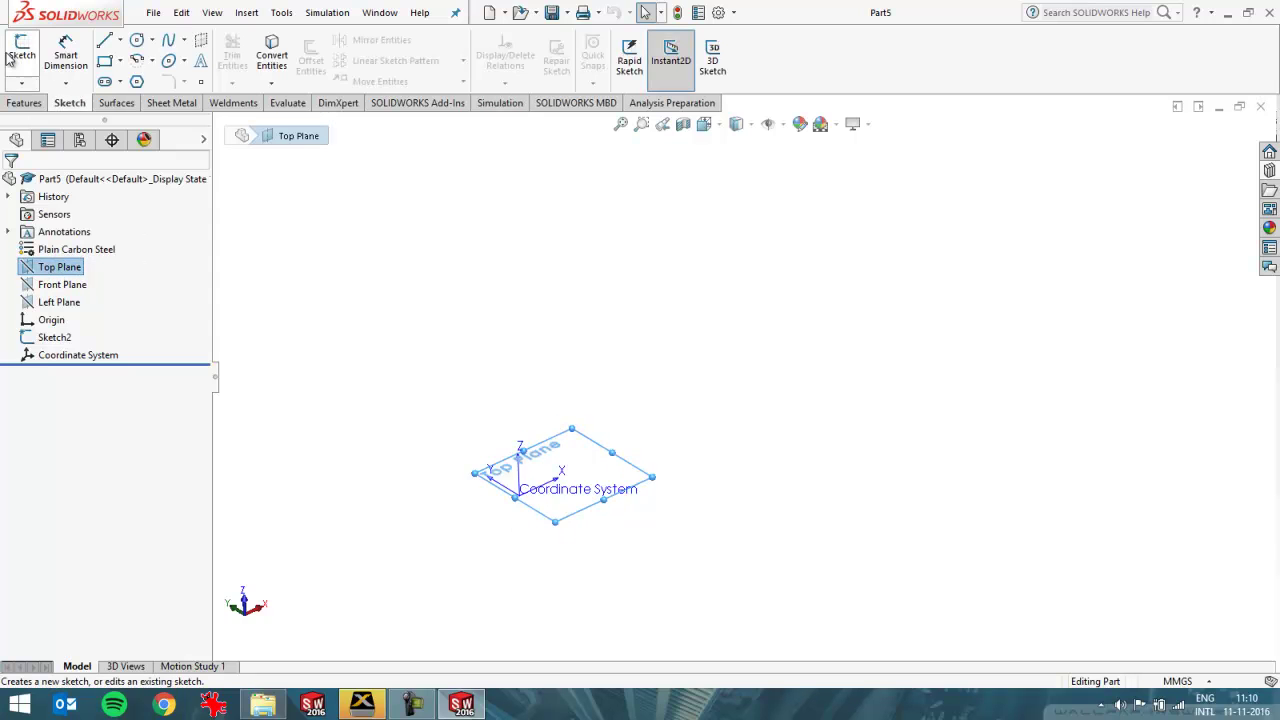
pyautogui.click(21, 52)
pyautogui.click(105, 60)
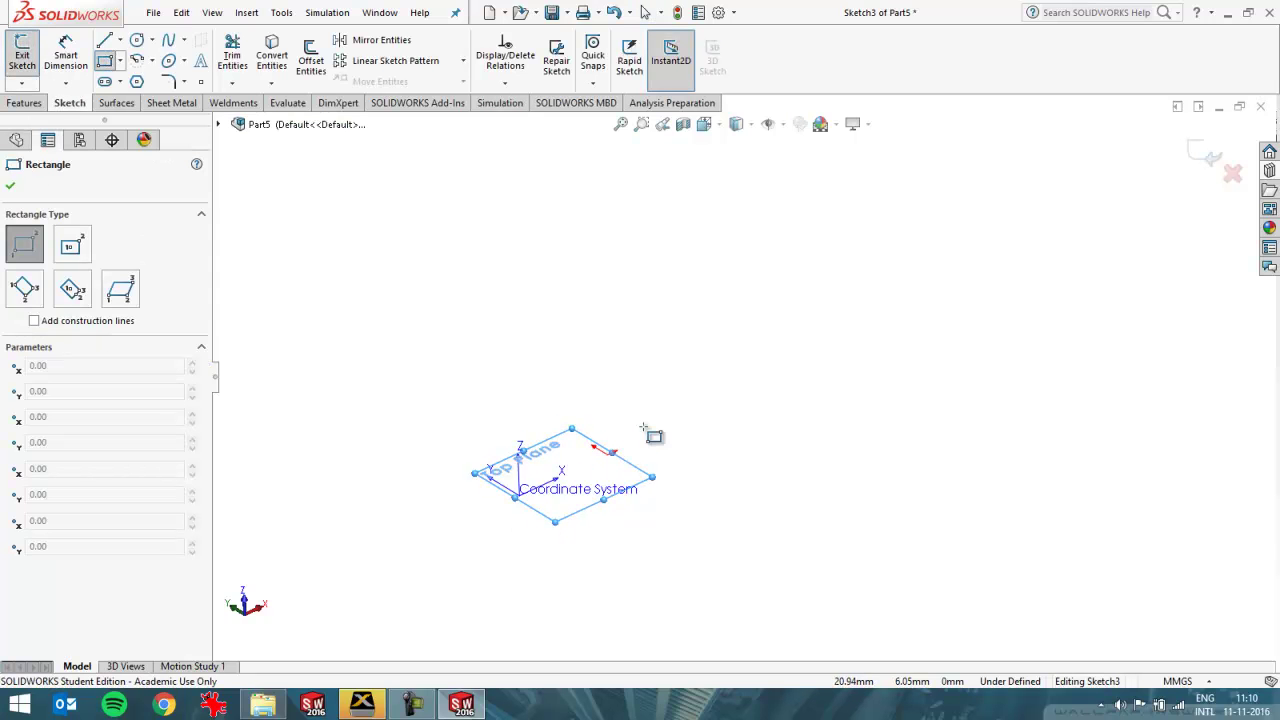
pyautogui.moveTo(643, 425); pyautogui.dragTo(729, 240)
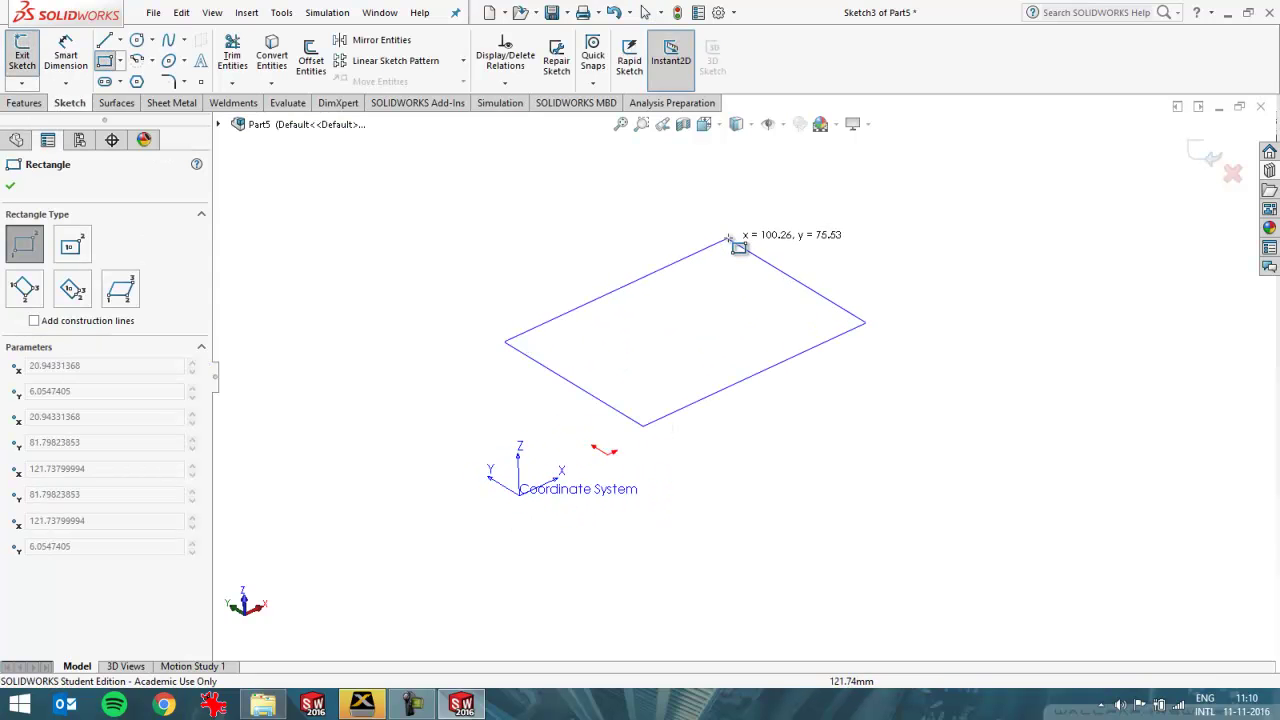
pyautogui.click(11, 186)
# Extrude the rectangle 5 mm into a plate, Boss-Extrude1.
pyautogui.click(29, 104)
pyautogui.click(29, 55)
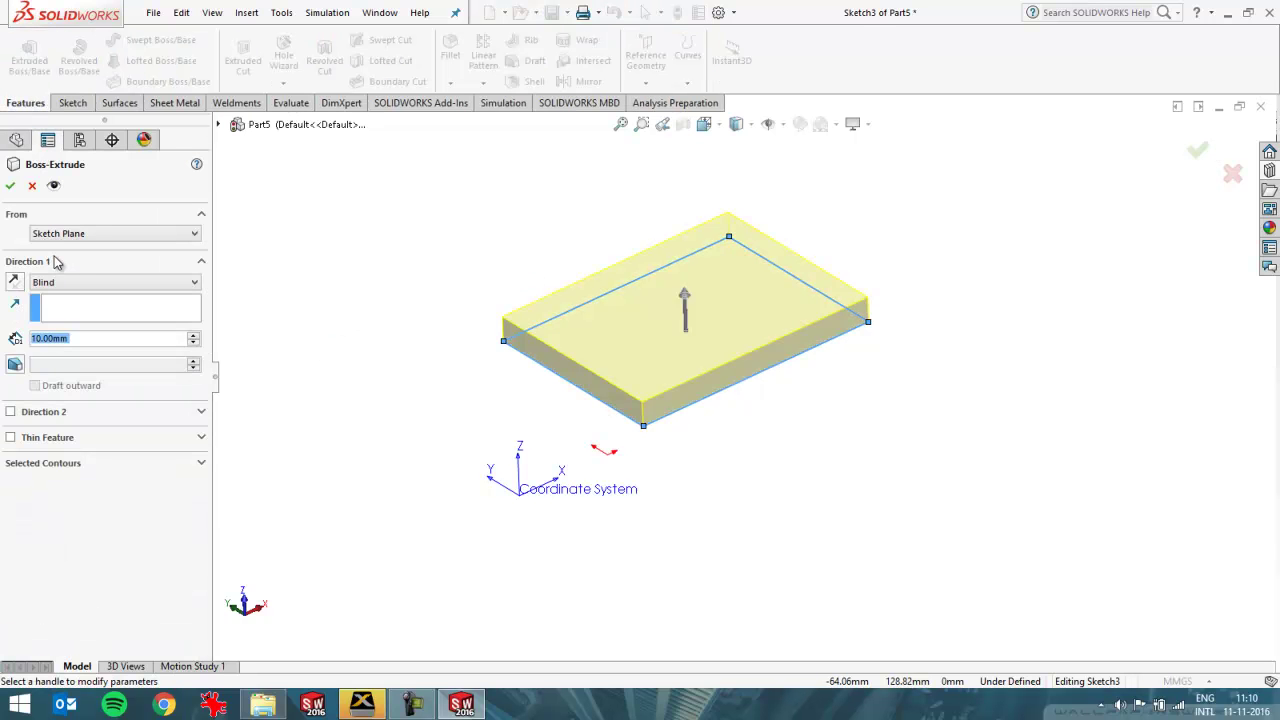
pyautogui.write('5')
pyautogui.press('Return')
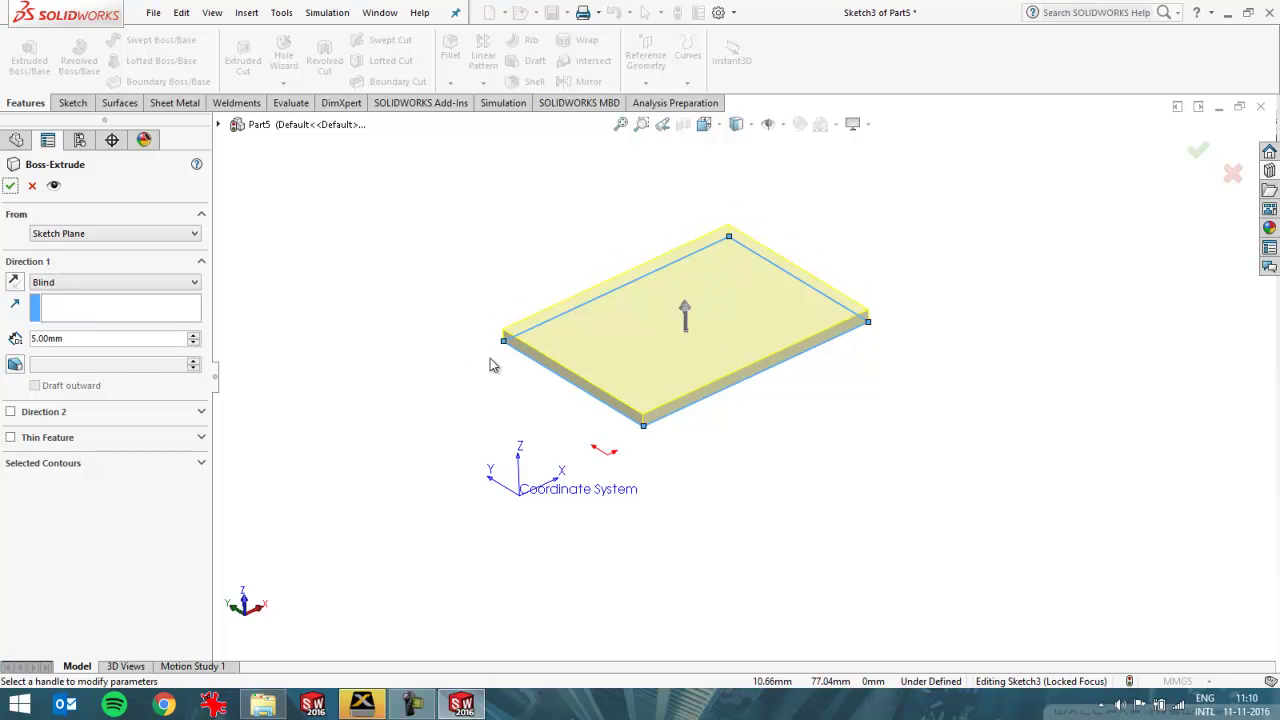
pyautogui.click(10, 185)
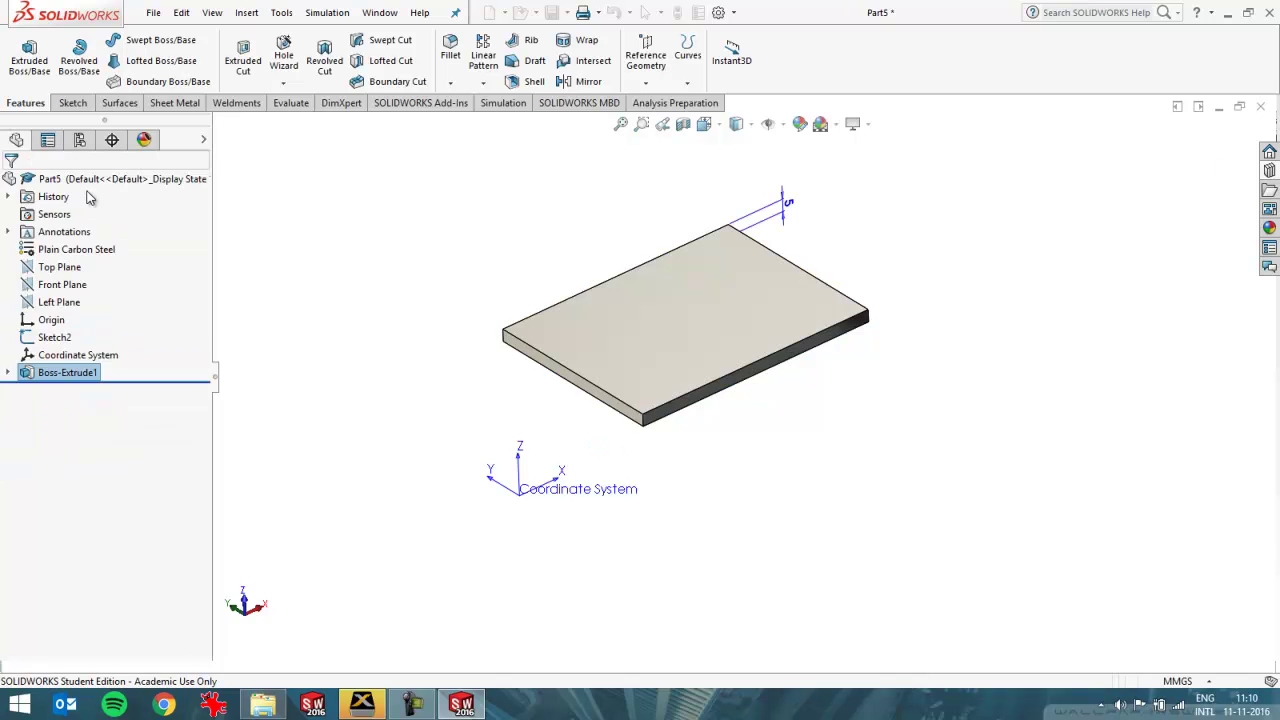
# Save the part as filecontrol.SLDPRT in C:\Temp\Filecontrol SolidWorks Simulation.
pyautogui.click(153, 12)
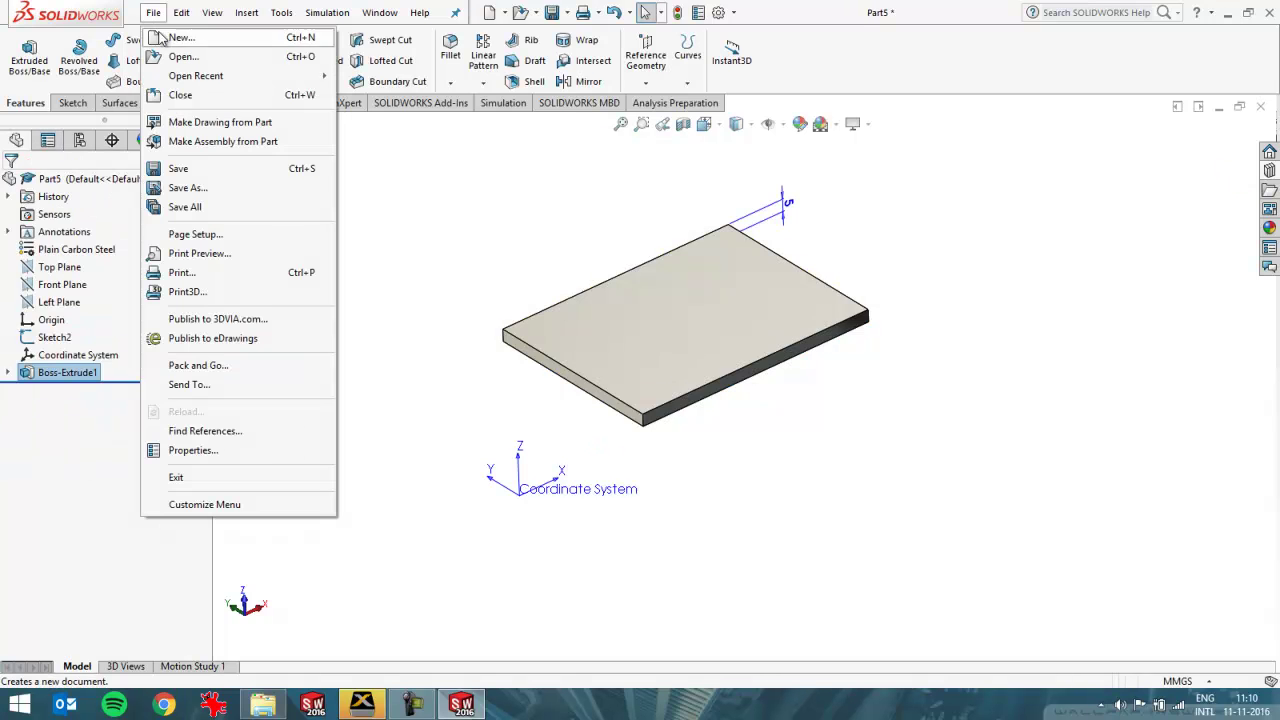
pyautogui.click(186, 187)
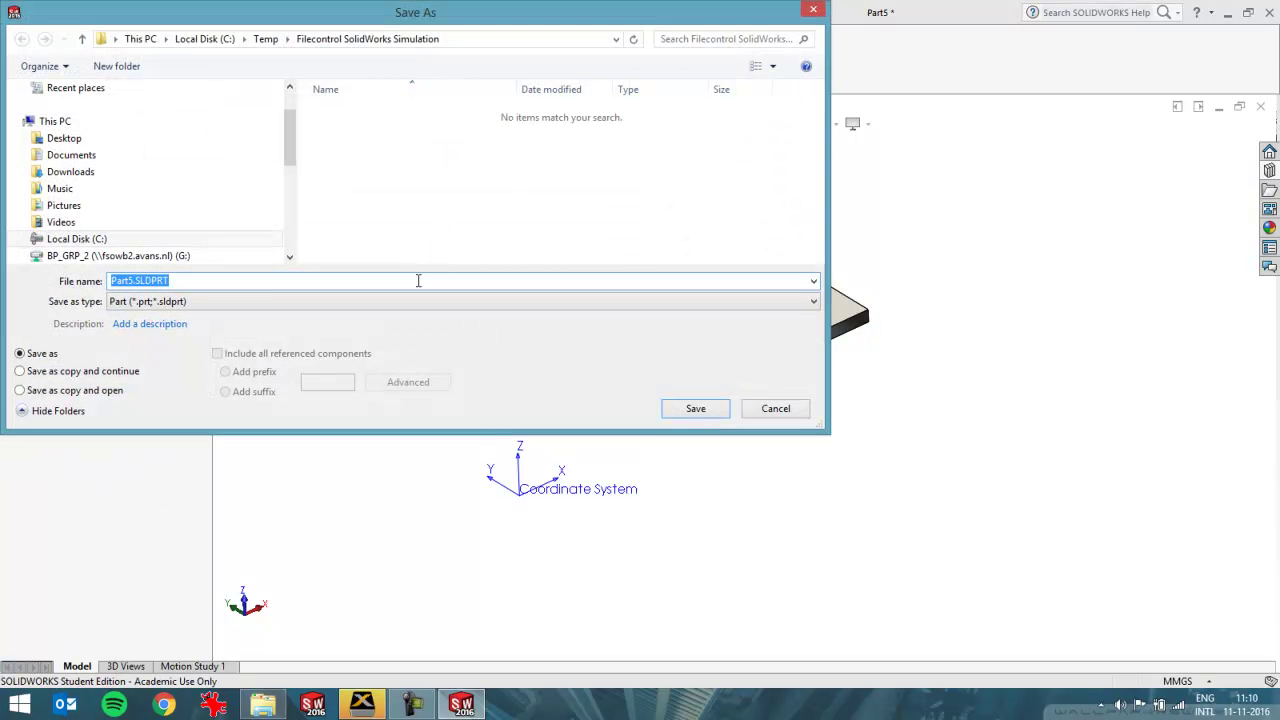
pyautogui.write('filecontrol')
pyautogui.press('Return')
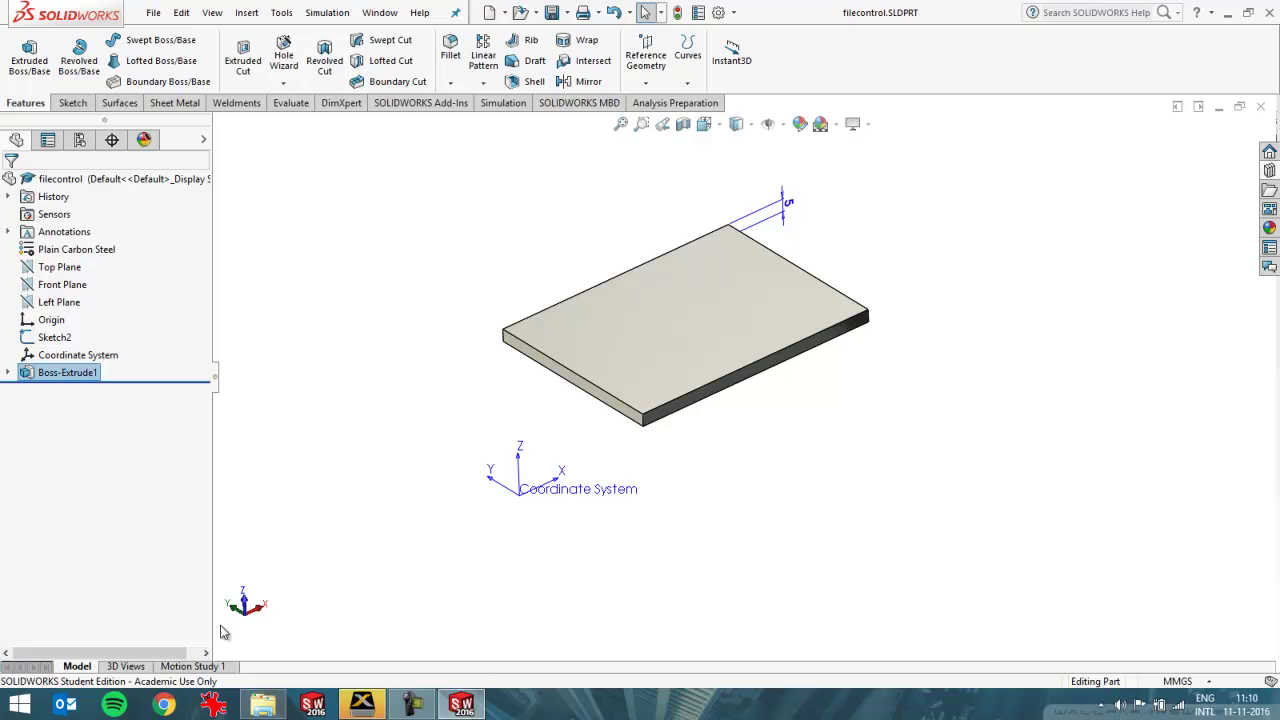
# Create a new static simulation study named Static 1.
pyautogui.click(222, 666)
pyautogui.rightClick(224, 666)
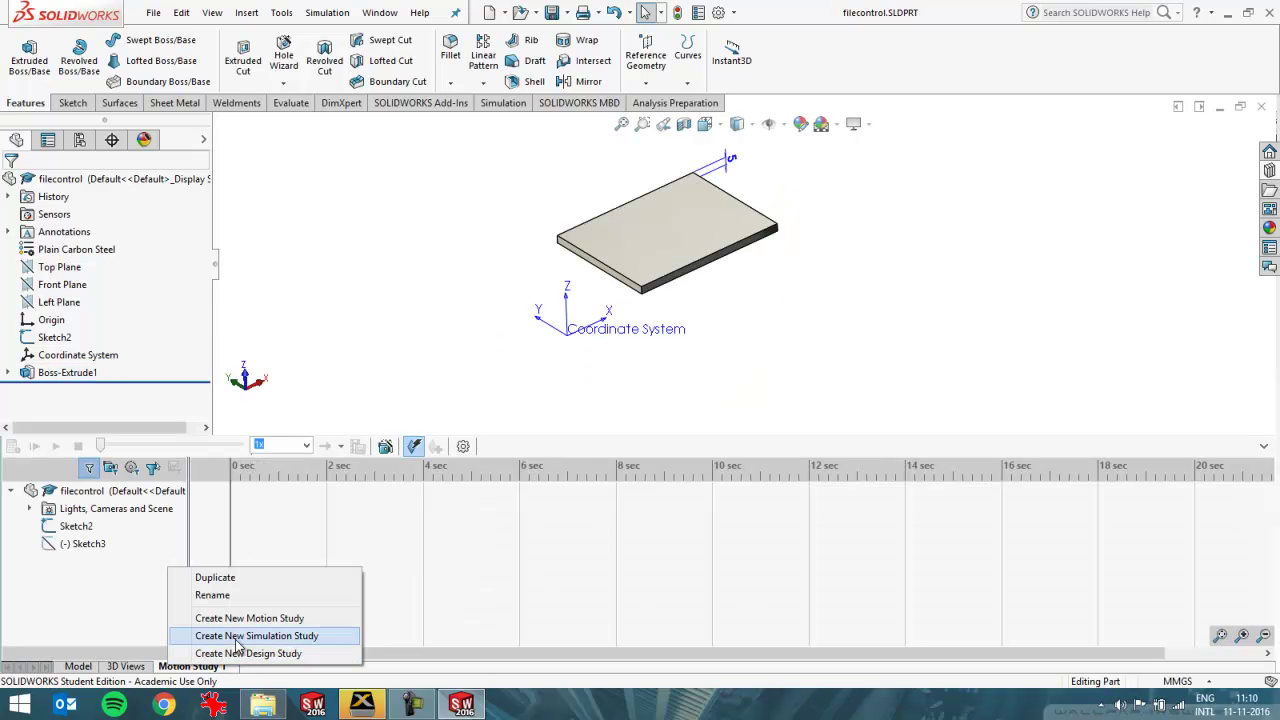
pyautogui.click(235, 636)
pyautogui.click(13, 186)
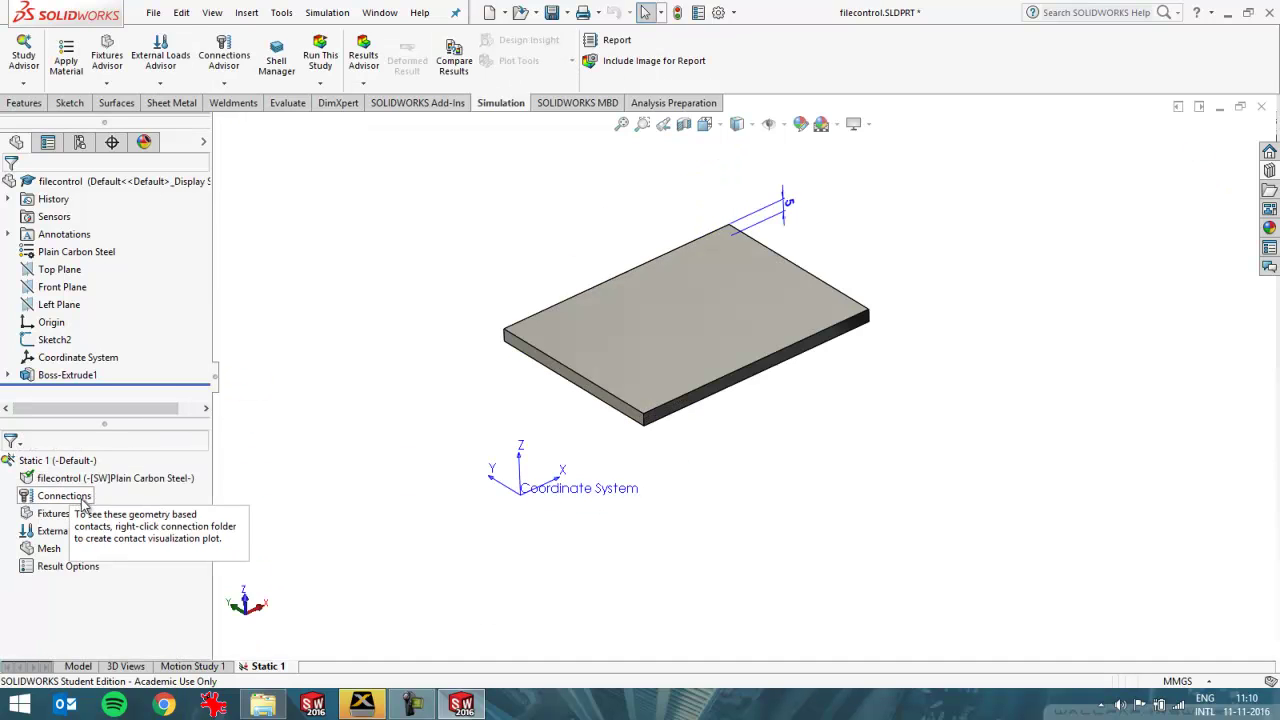
# Add a Fixed Geometry fixture on the plate's front side face.
pyautogui.rightClick(54, 513)
pyautogui.click(123, 251)
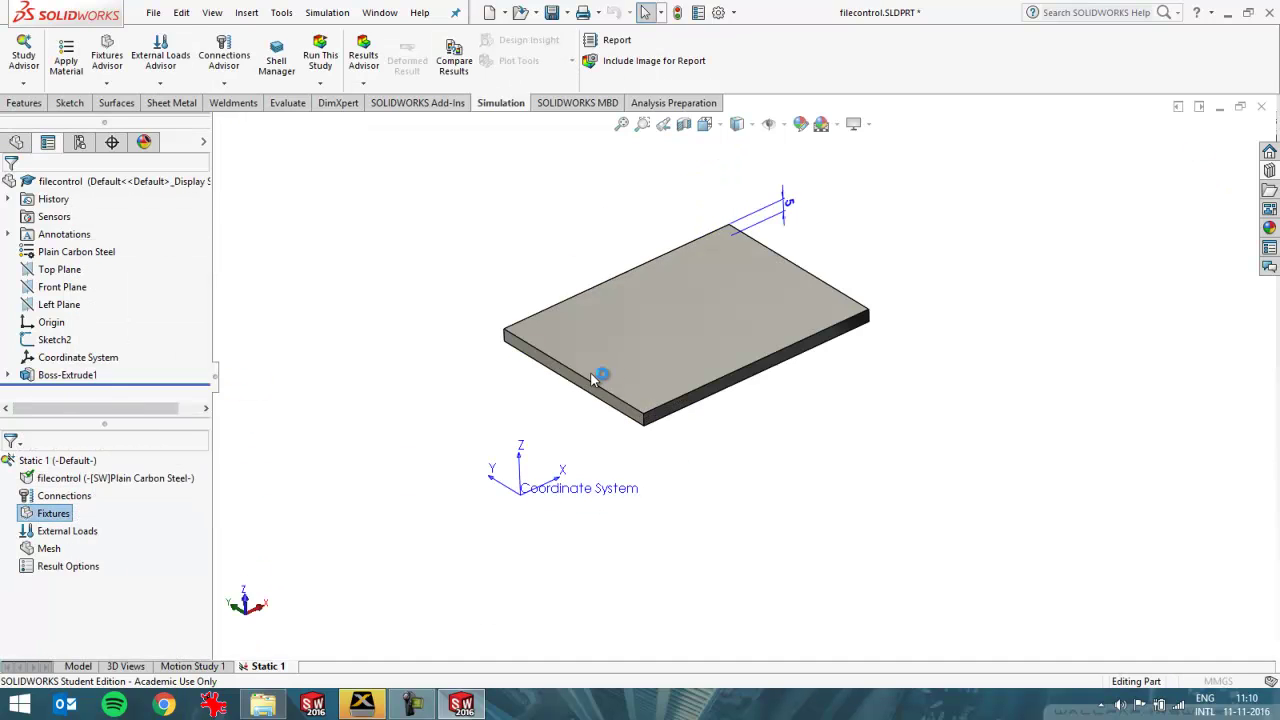
pyautogui.click(600, 374)
pyautogui.click(10, 187)
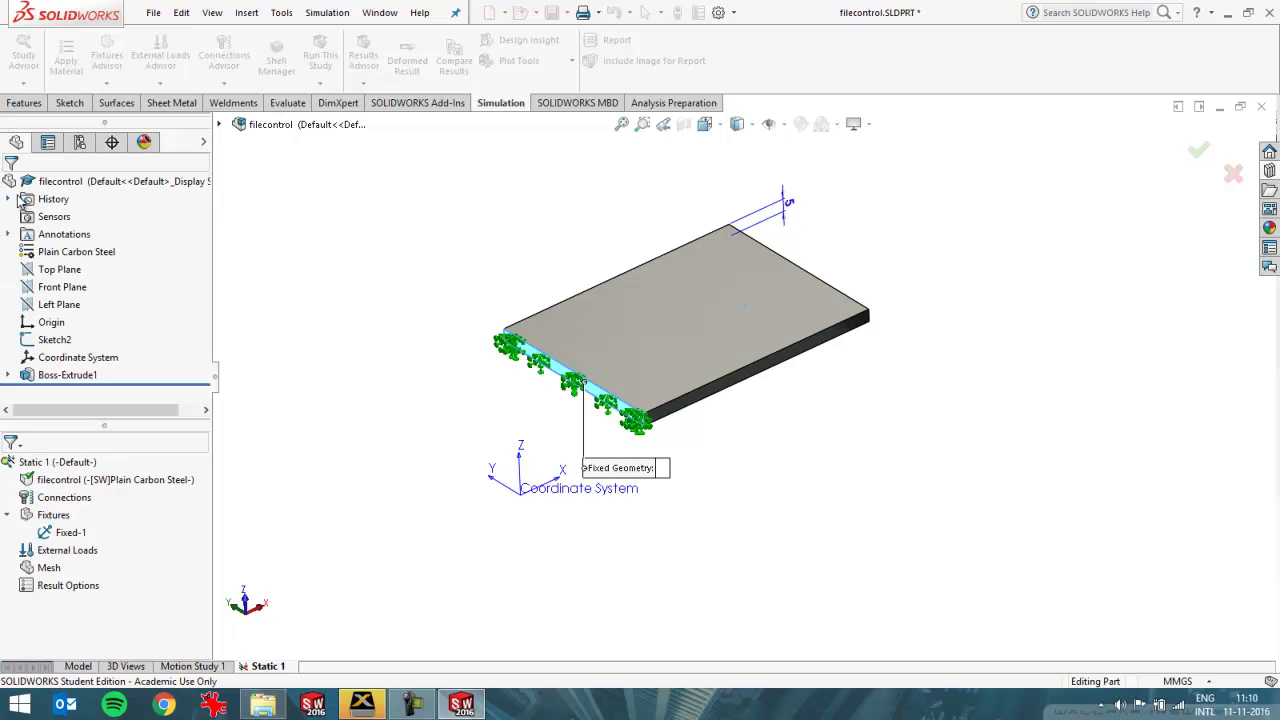
# Apply a 1 N normal force to the plate's top face.
pyautogui.rightClick(58, 550)
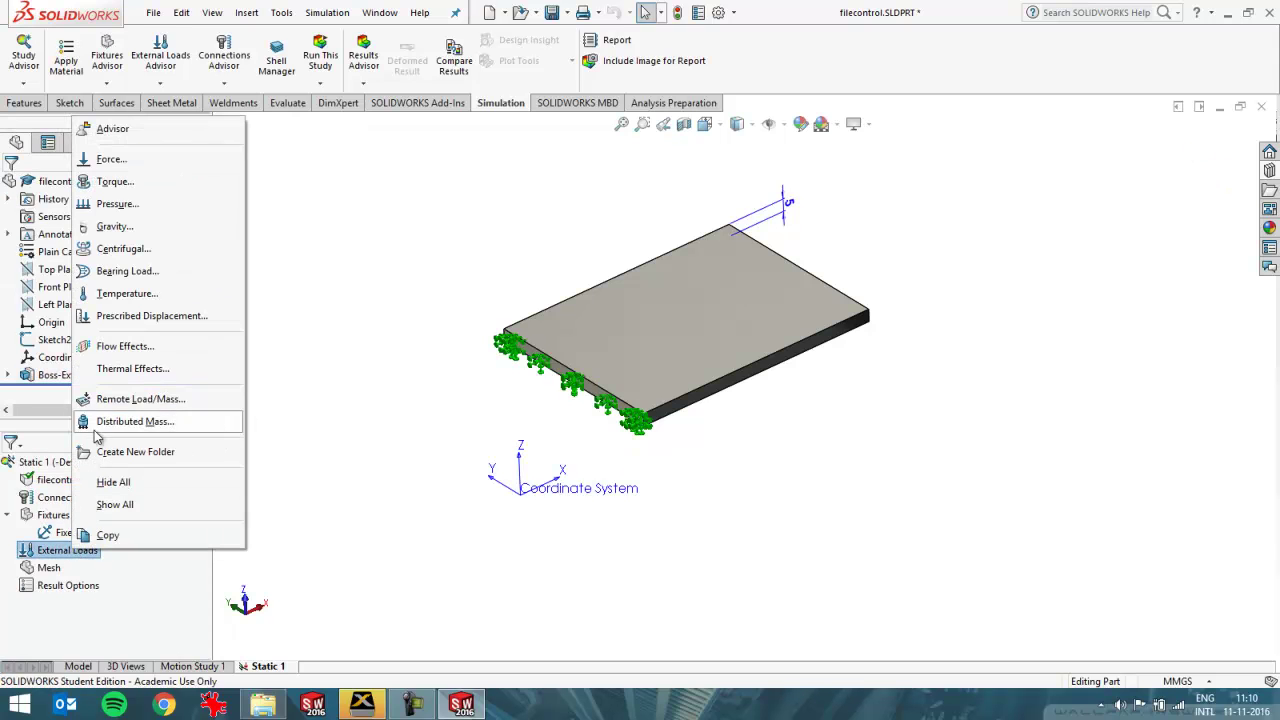
pyautogui.click(111, 159)
pyautogui.click(560, 312)
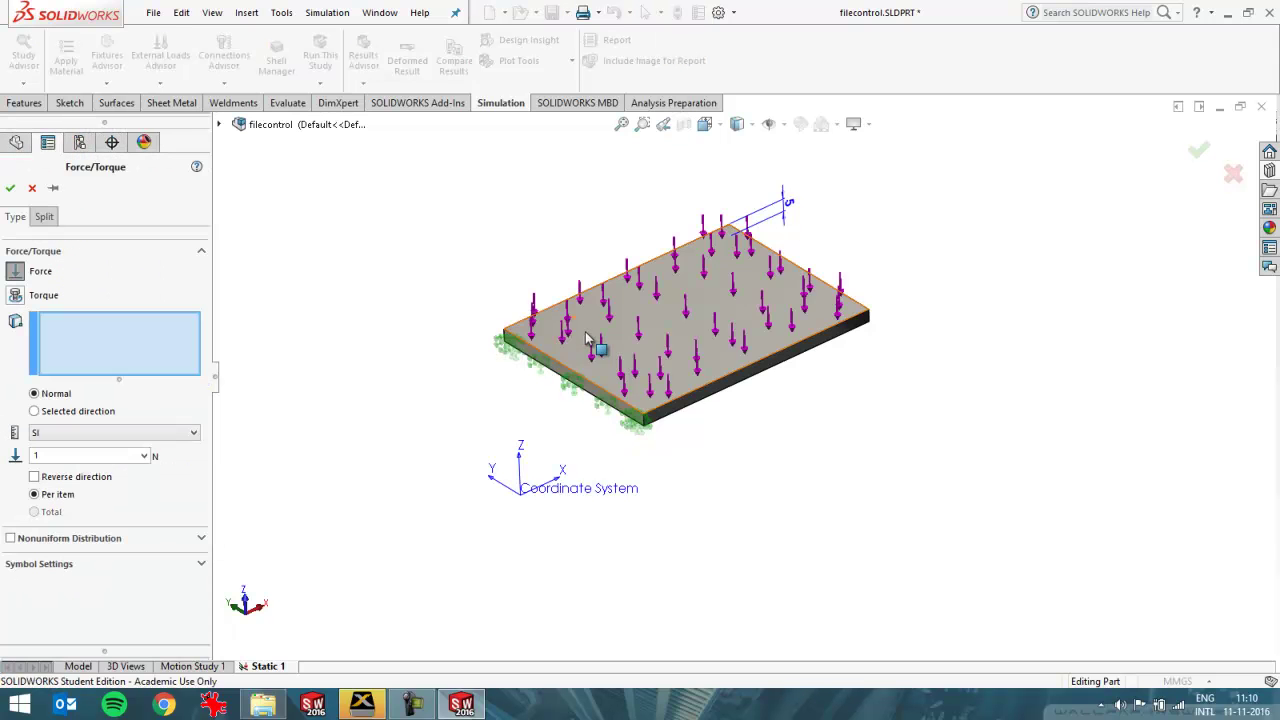
pyautogui.click(10, 187)
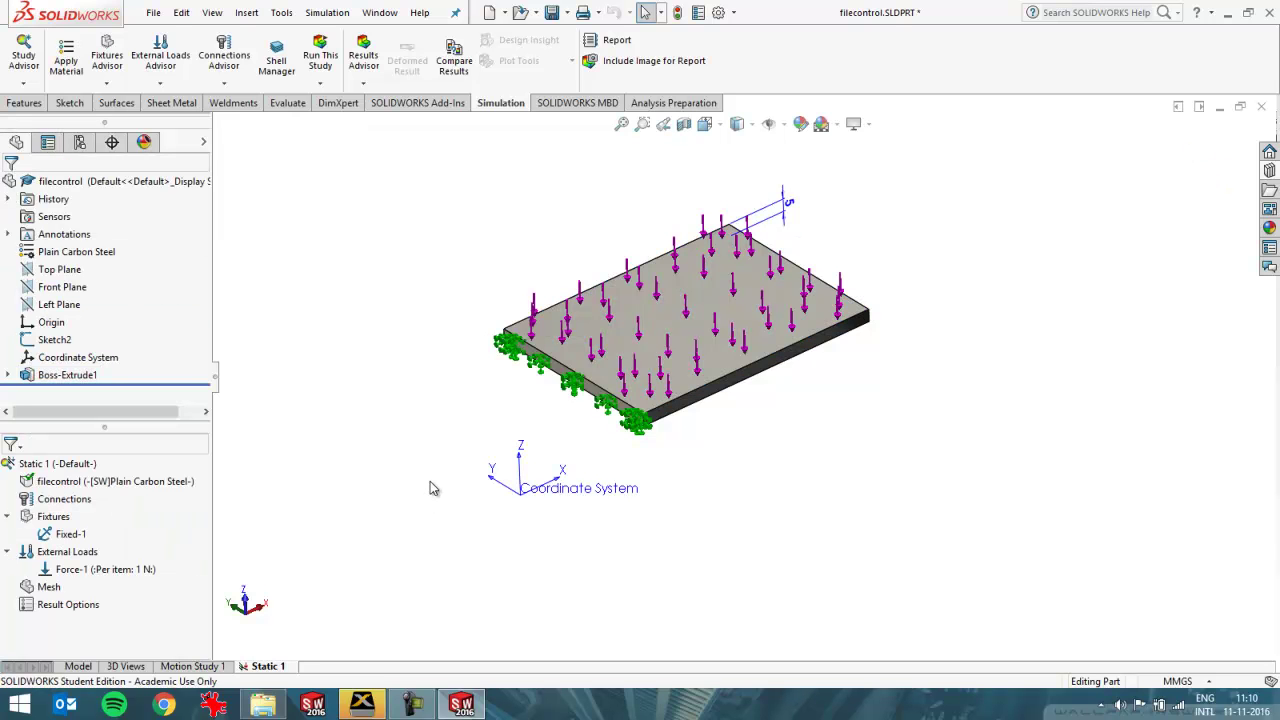
# Review Simulation Default Options Results settings: FFEPlus solver, results in the document folder.
pyautogui.click(327, 12)
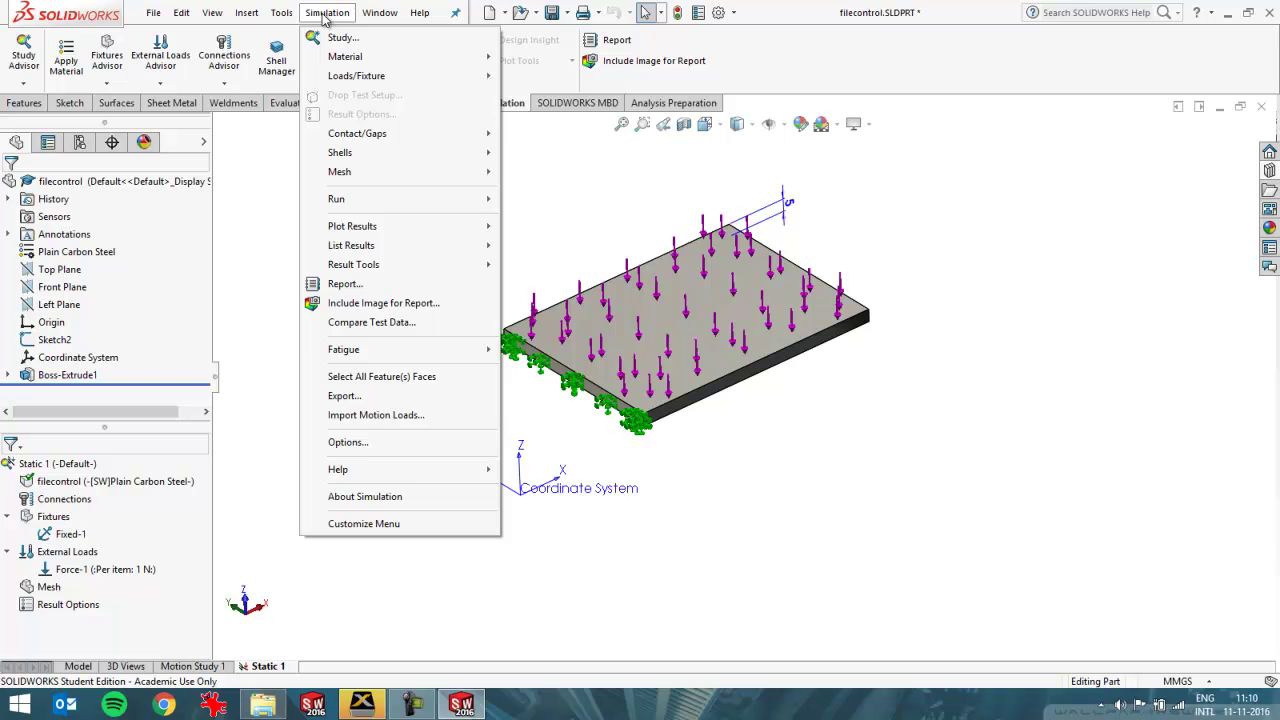
pyautogui.click(376, 444)
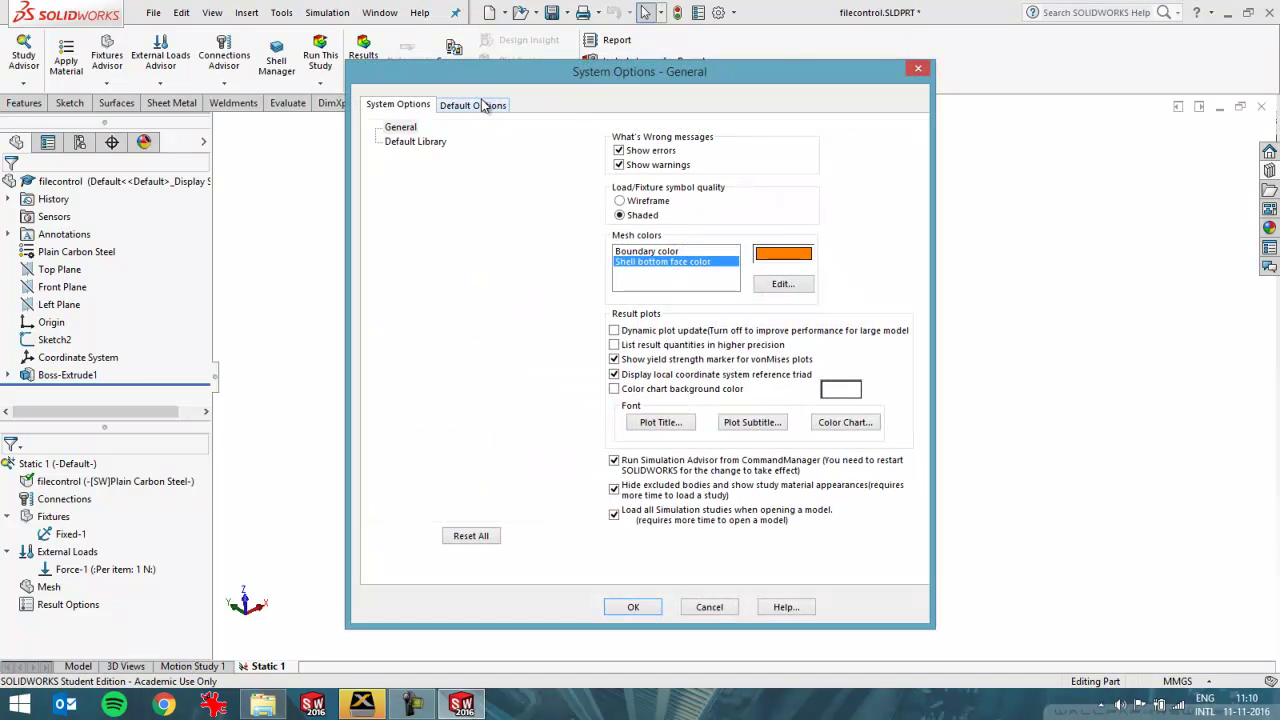
pyautogui.click(480, 105)
pyautogui.click(400, 170)
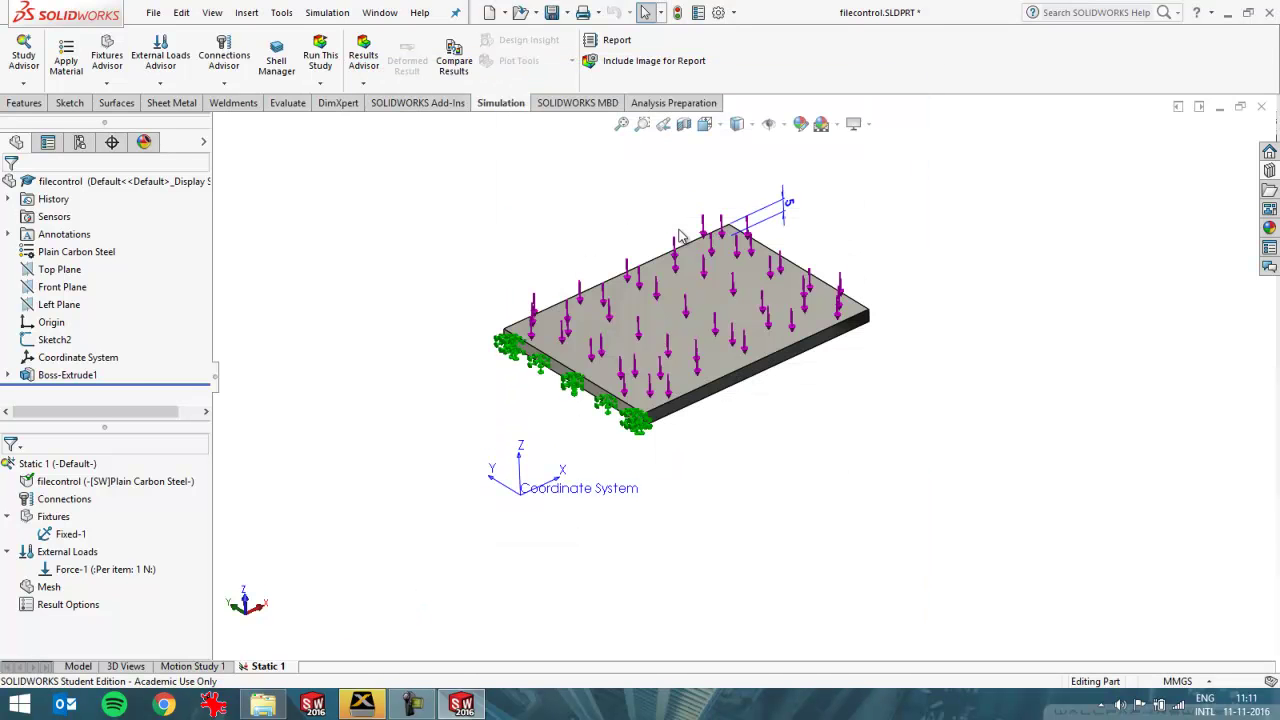
# Run Static 1 to produce the plate's stress, displacement and strain results.
pyautogui.hotkey('shift', 'F10')
pyautogui.press('Down')
pyautogui.press('Down')
pyautogui.press('Down')
pyautogui.press('Down')
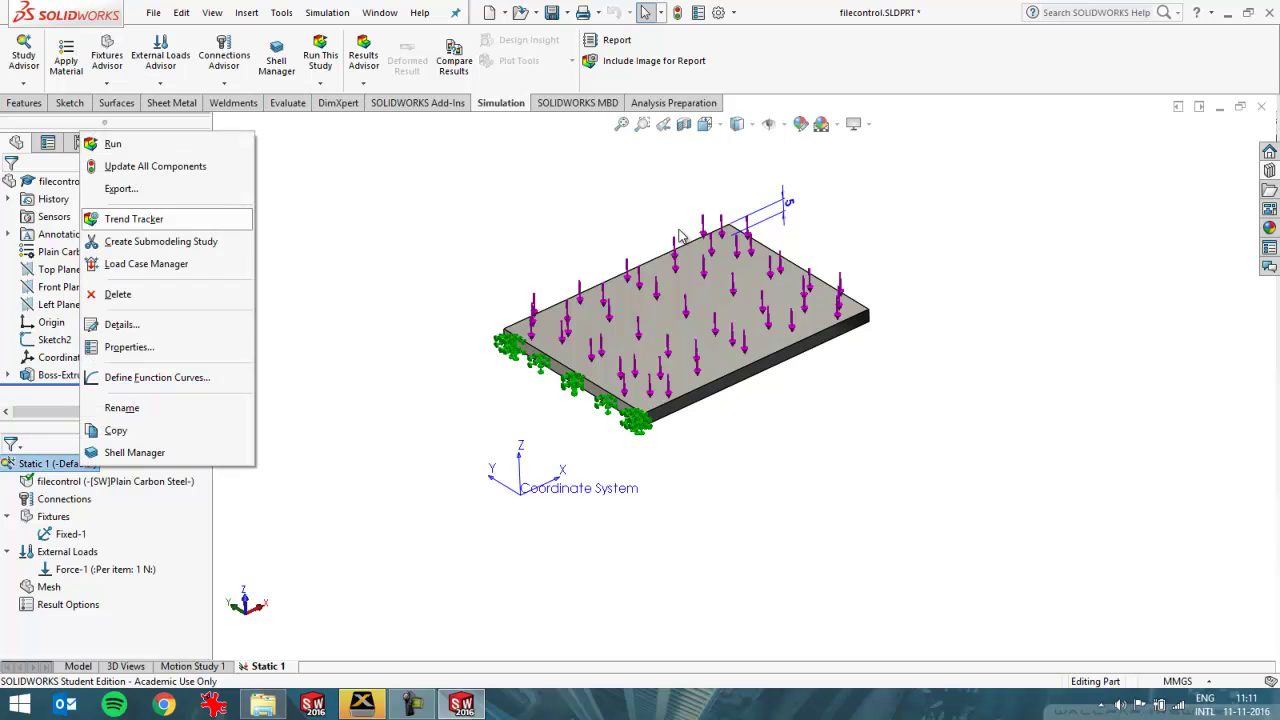
pyautogui.press('Up')
pyautogui.press('Up')
pyautogui.press('Up')
pyautogui.press('Return')
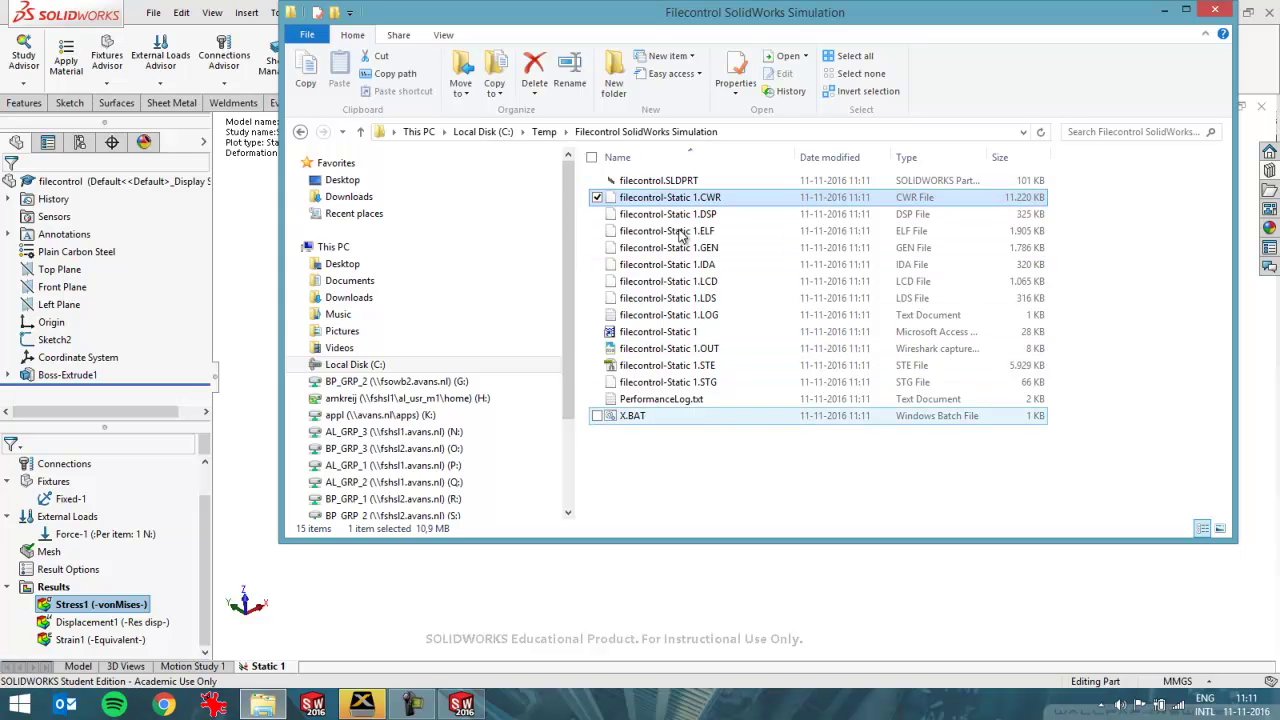
# Select X.BAT in the simulation folder, then close the filecontrol part in SOLIDWORKS.
pyautogui.hotkey('shift', 'End')
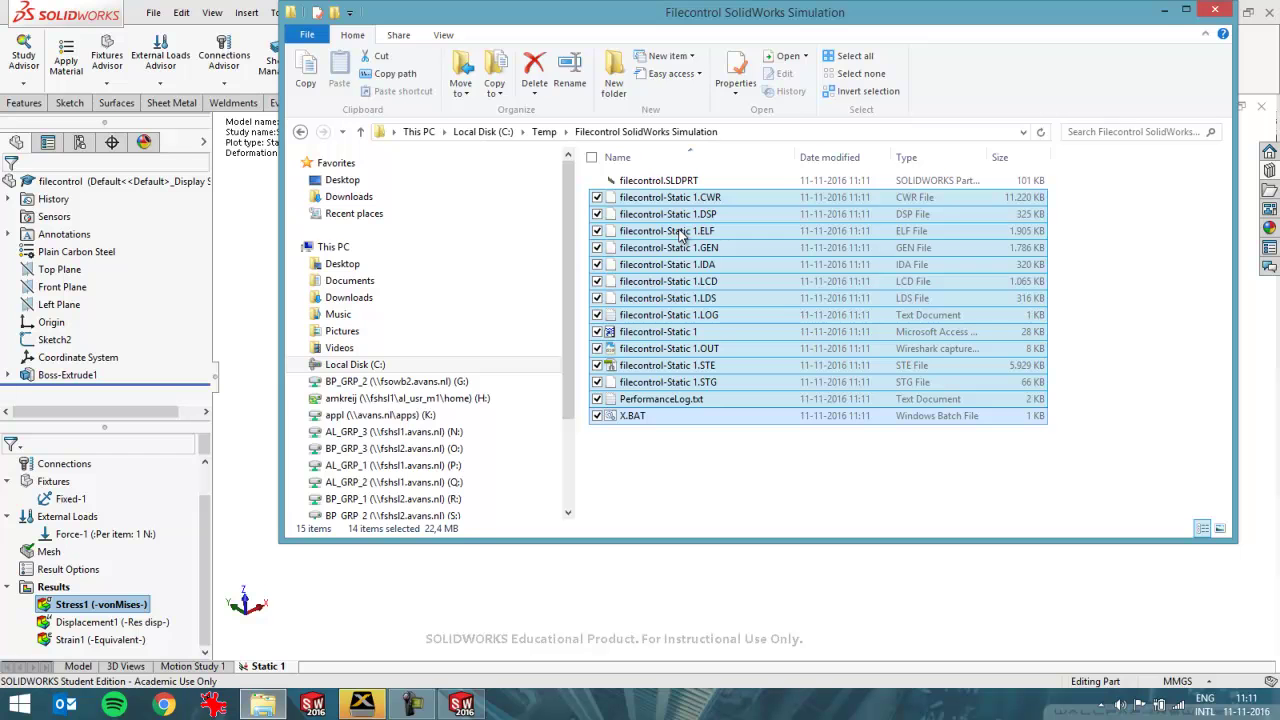
pyautogui.press('End')
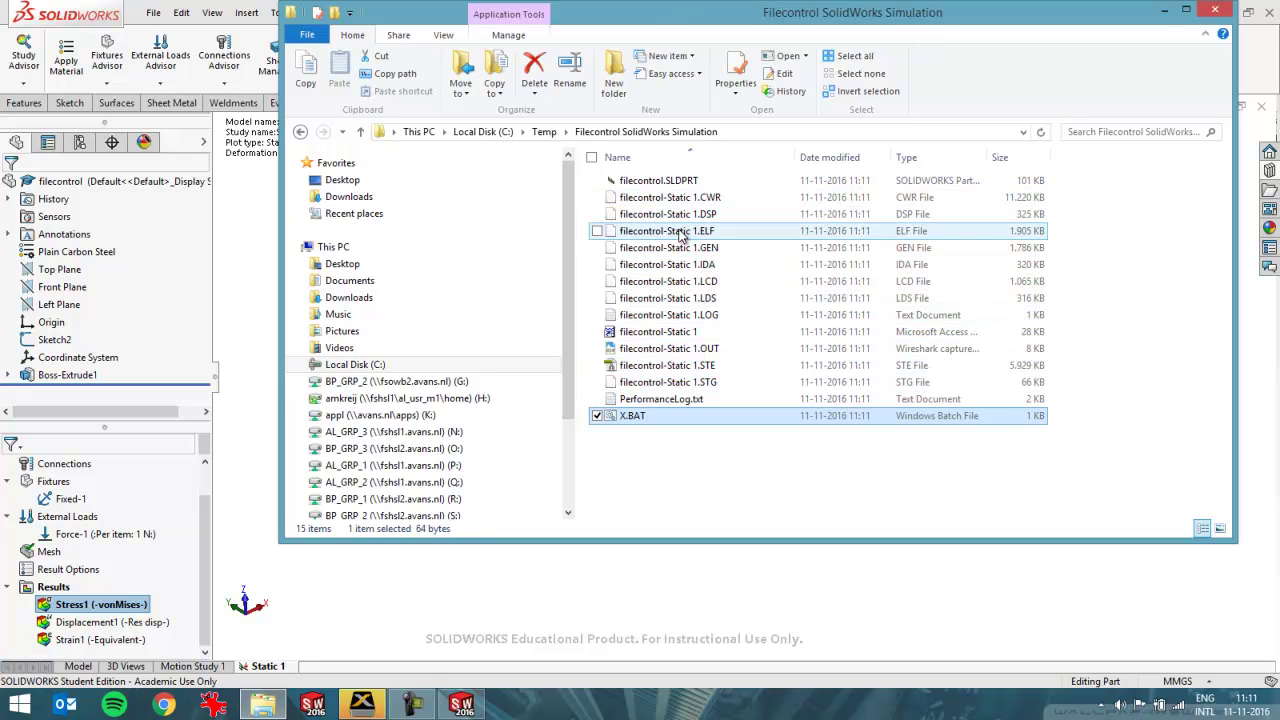
pyautogui.hotkey('alt', 'Tab')
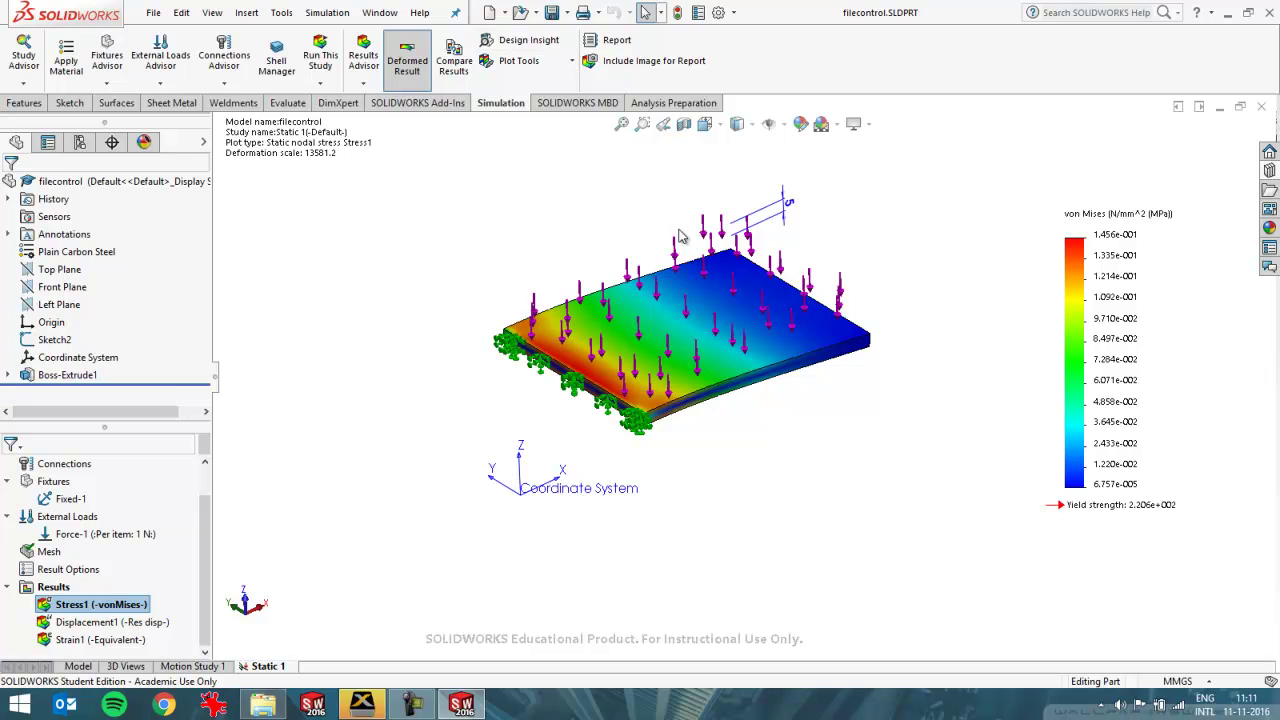
pyautogui.press('alt')
pyautogui.press('alt')
pyautogui.hotkey('ctrl', 'w')
# Delete the four files from the CWR results file through X.BAT.
pyautogui.hotkey('alt', 'Tab')
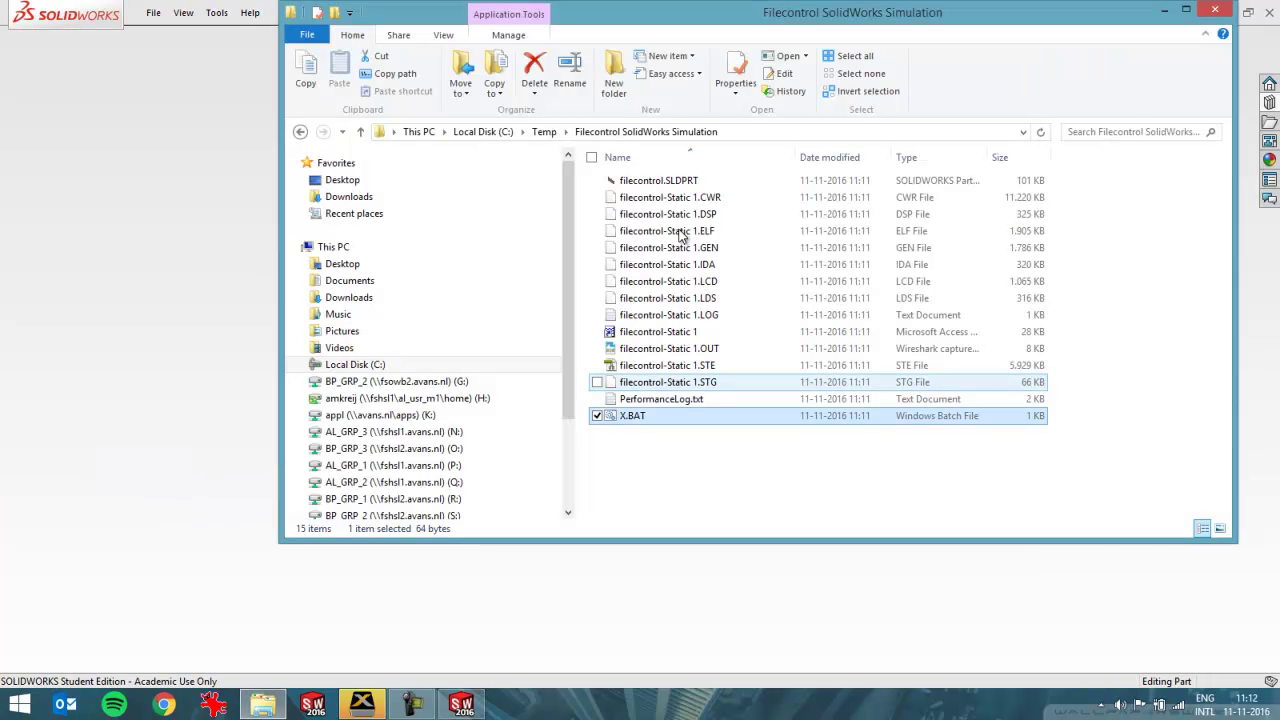
pyautogui.press('Up')
pyautogui.press('Up')
pyautogui.press('Up')
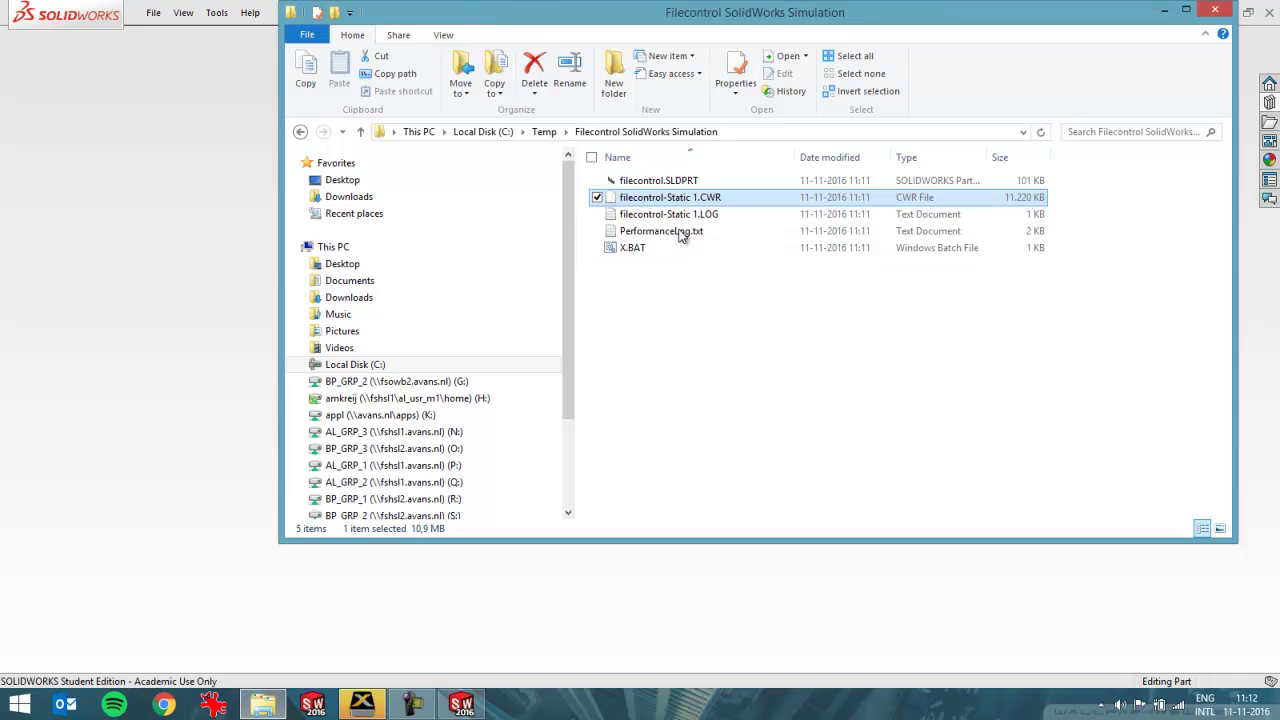
pyautogui.press('F2')
pyautogui.press('Escape')
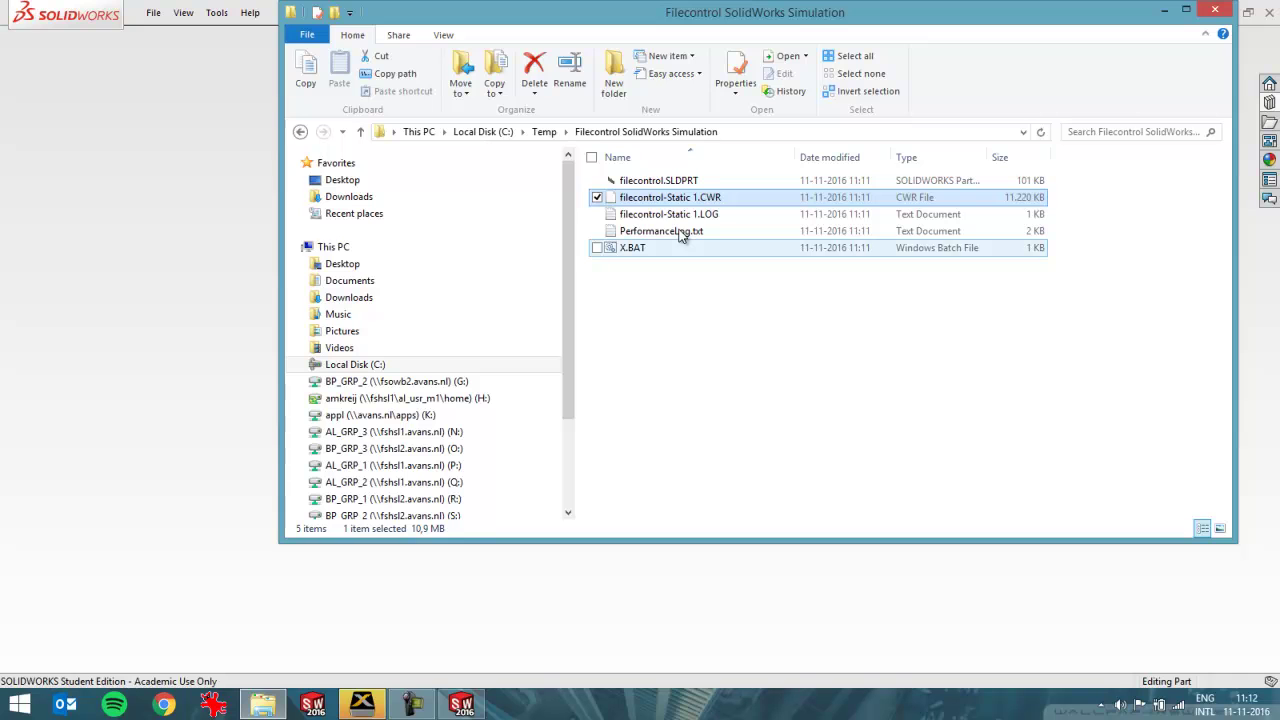
pyautogui.hotkey('shift', 'End')
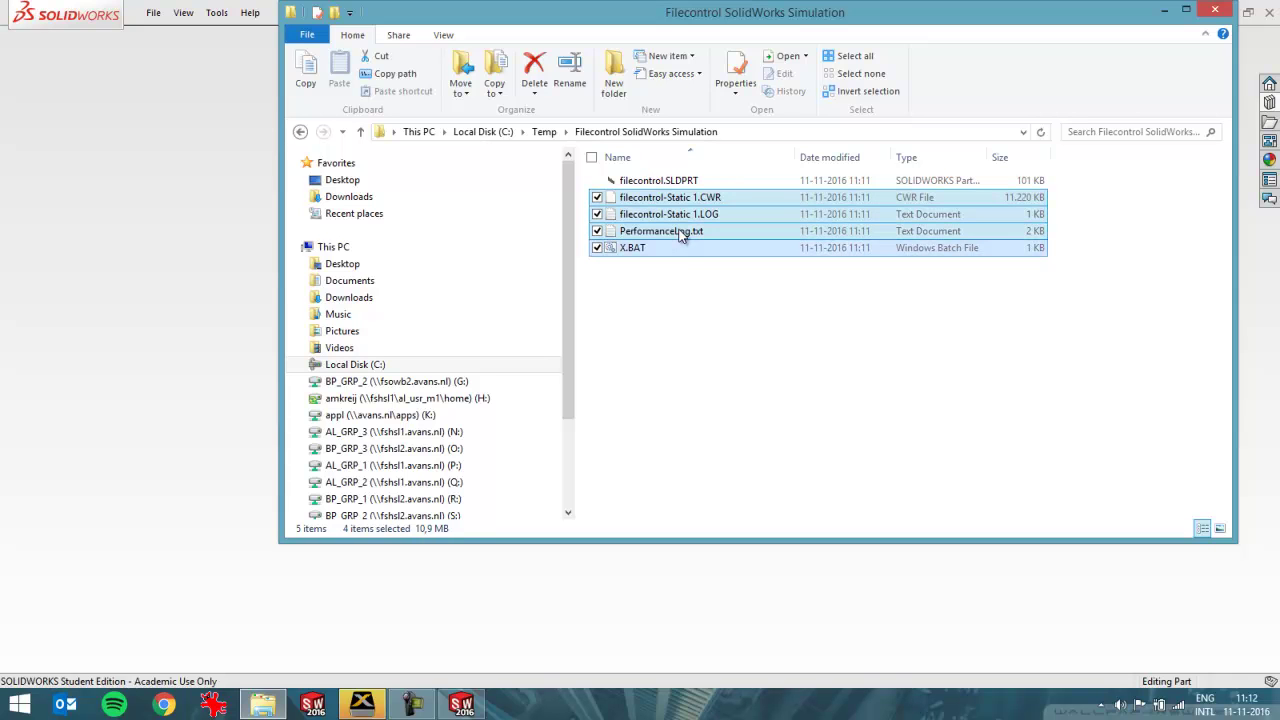
pyautogui.press('Delete')
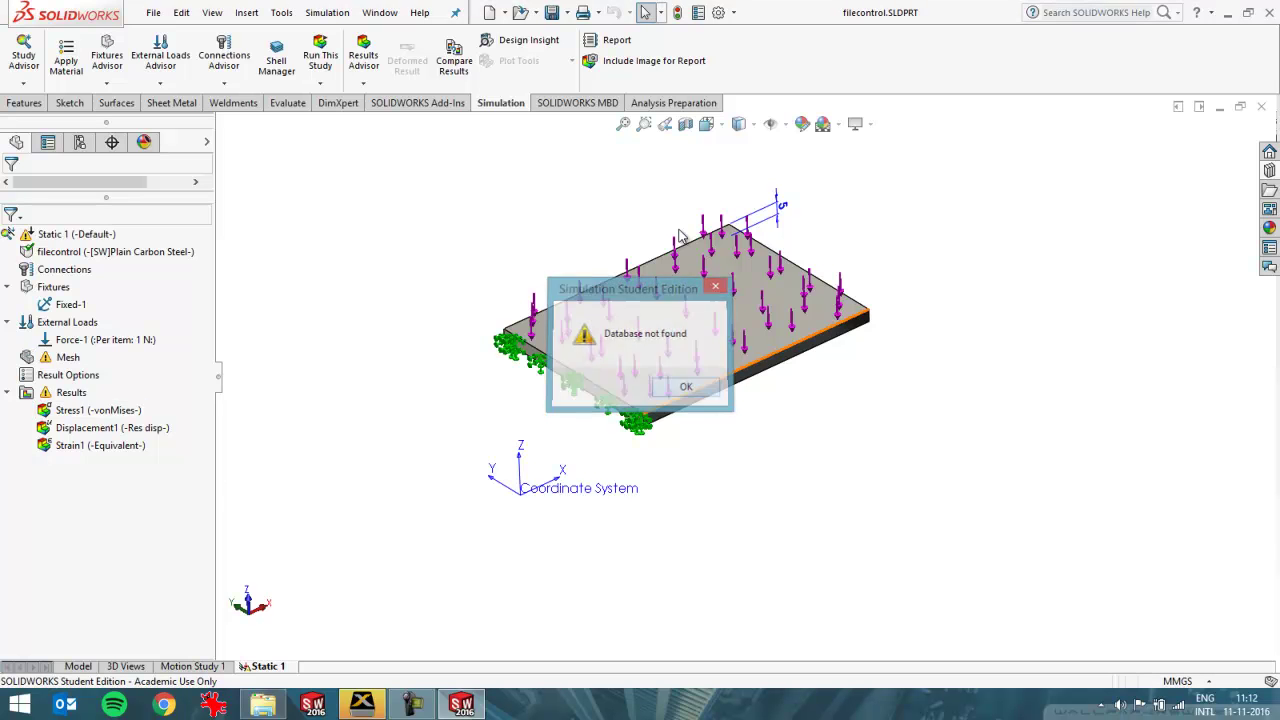
# Dismiss the 'Database not found' warning and rerun the Static 1 study.
pyautogui.press('Return')
pyautogui.hotkey('shift', 'F10')
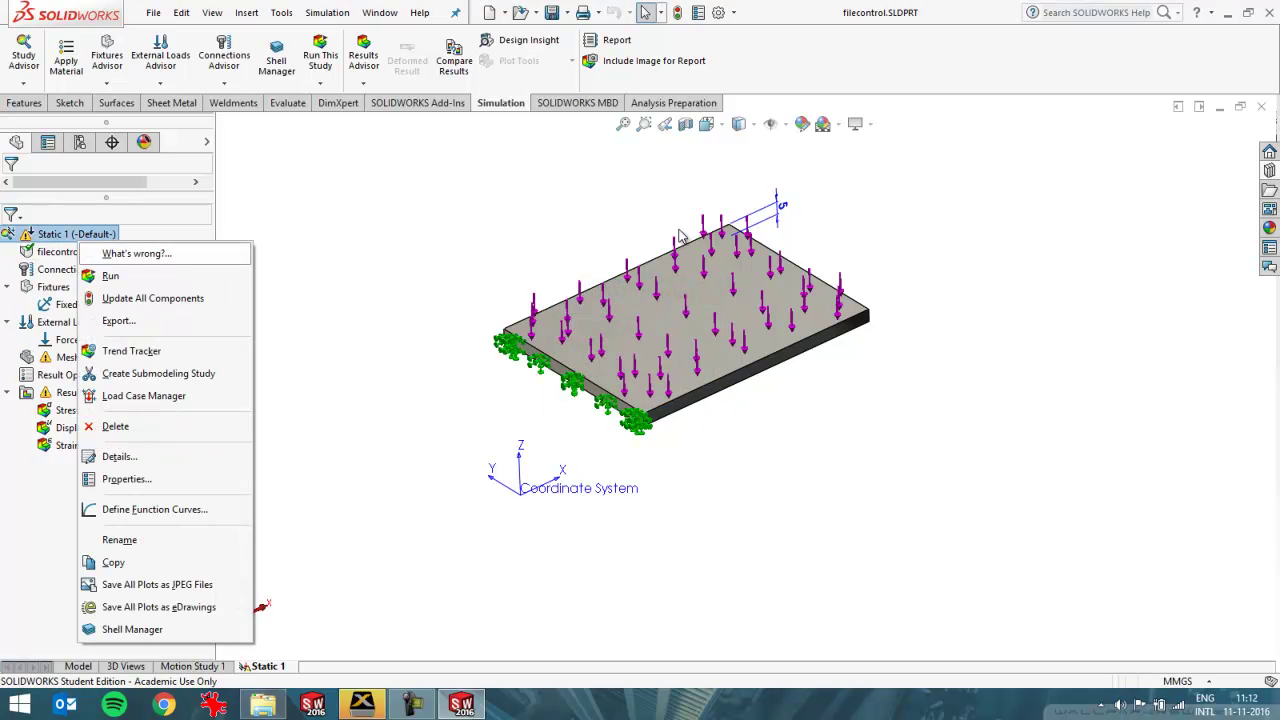
pyautogui.press('Down')
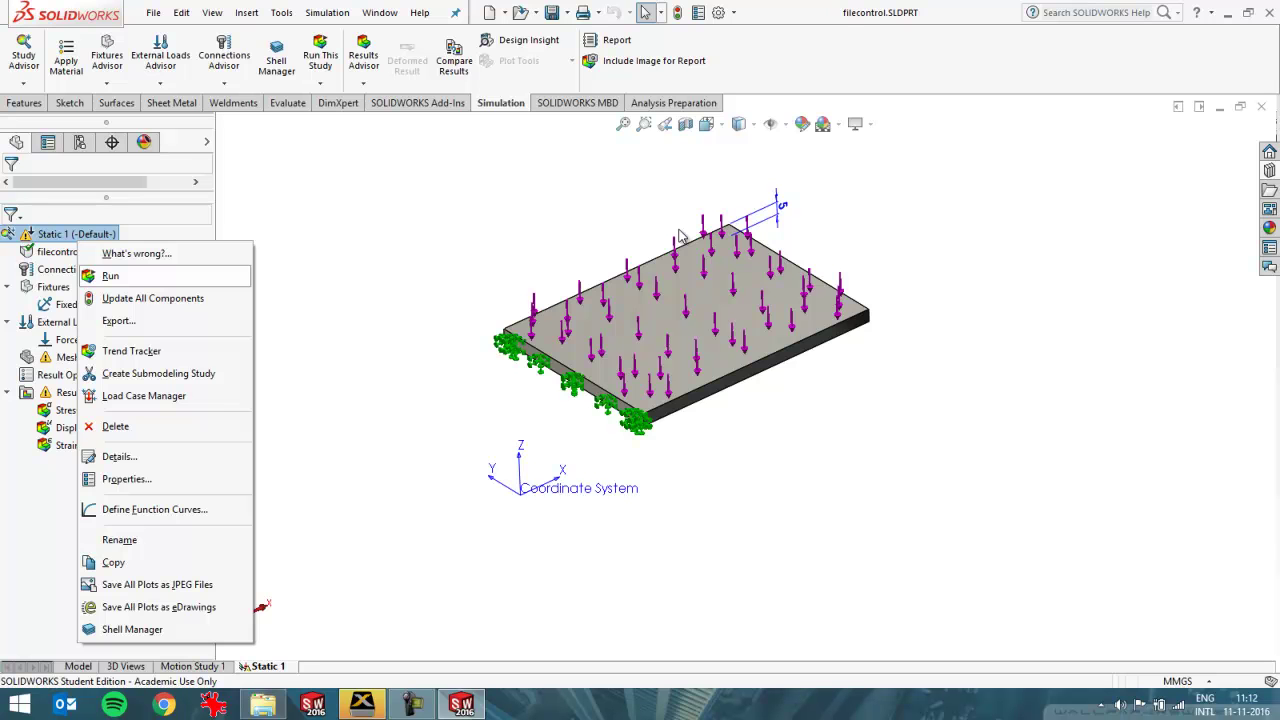
pyautogui.press('Return')
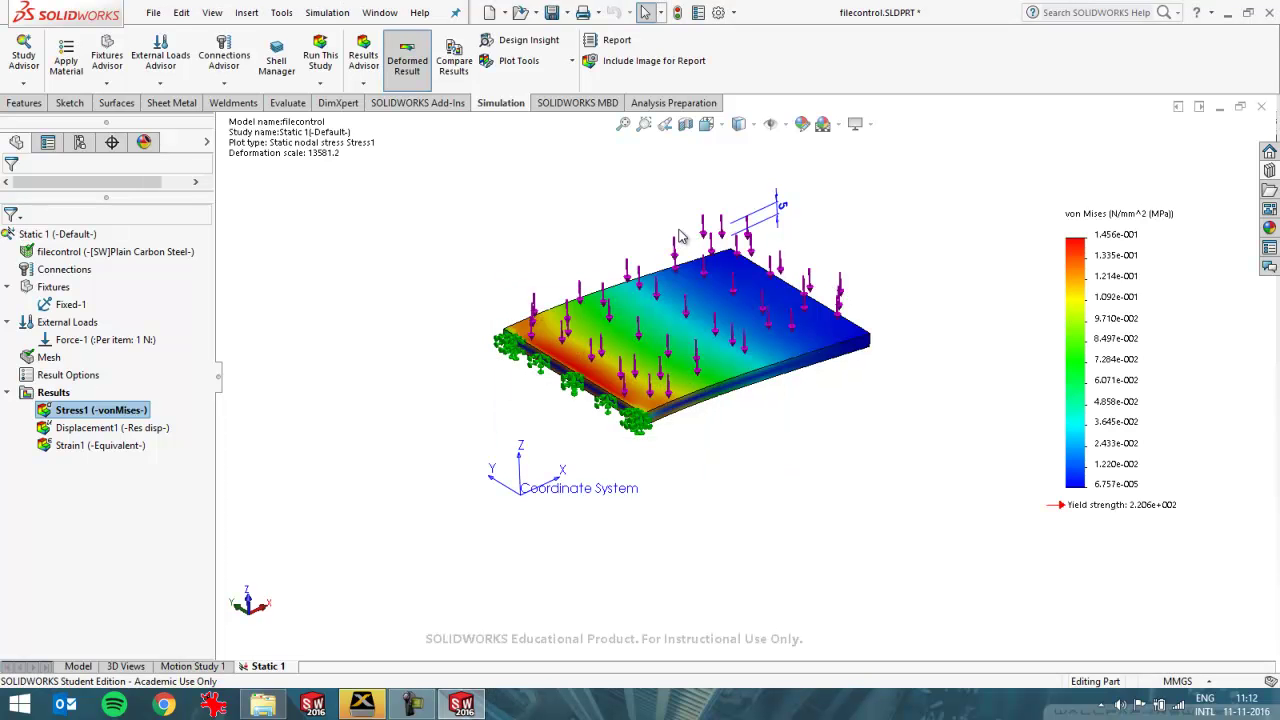
# Check the solver messages (13620 nodes, 7987 elements), then return to File Explorer.
pyautogui.hotkey('shift', 'F10')
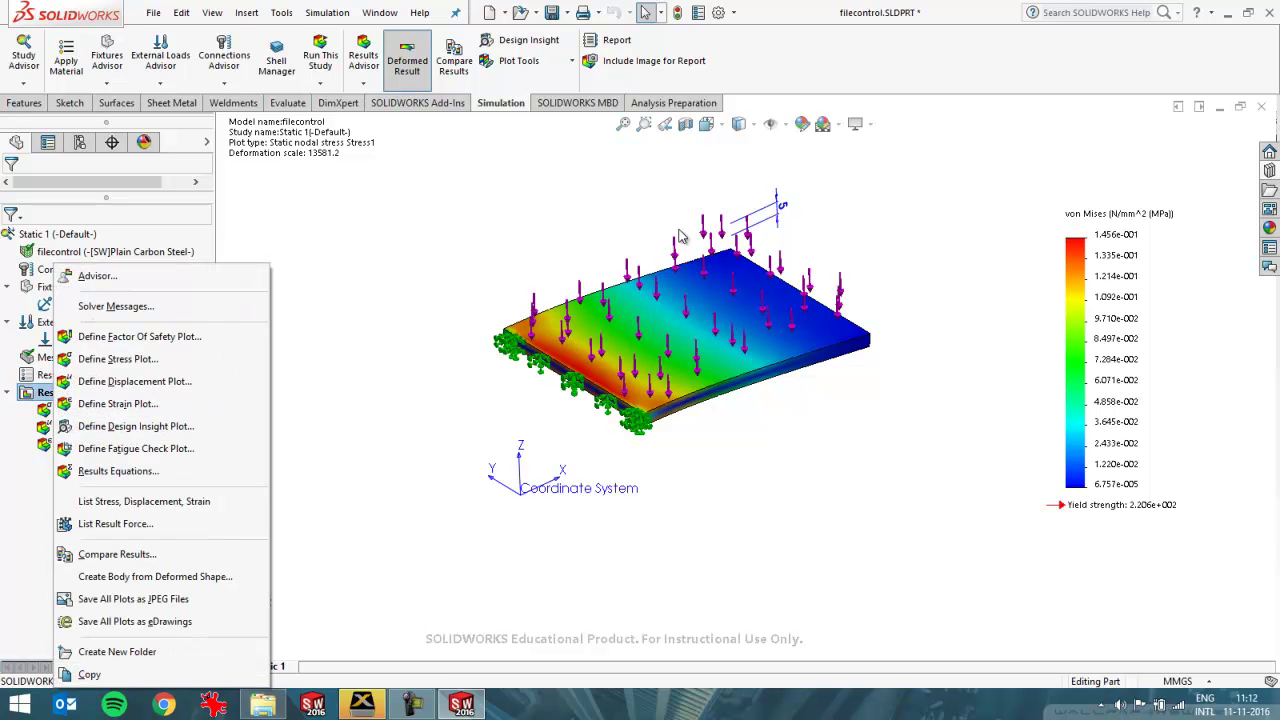
pyautogui.press('Down')
pyautogui.press('Down')
pyautogui.press('Down')
pyautogui.press('Down')
pyautogui.press('Down')
pyautogui.press('Up')
pyautogui.press('Up')
pyautogui.press('Up')
pyautogui.press('Return')
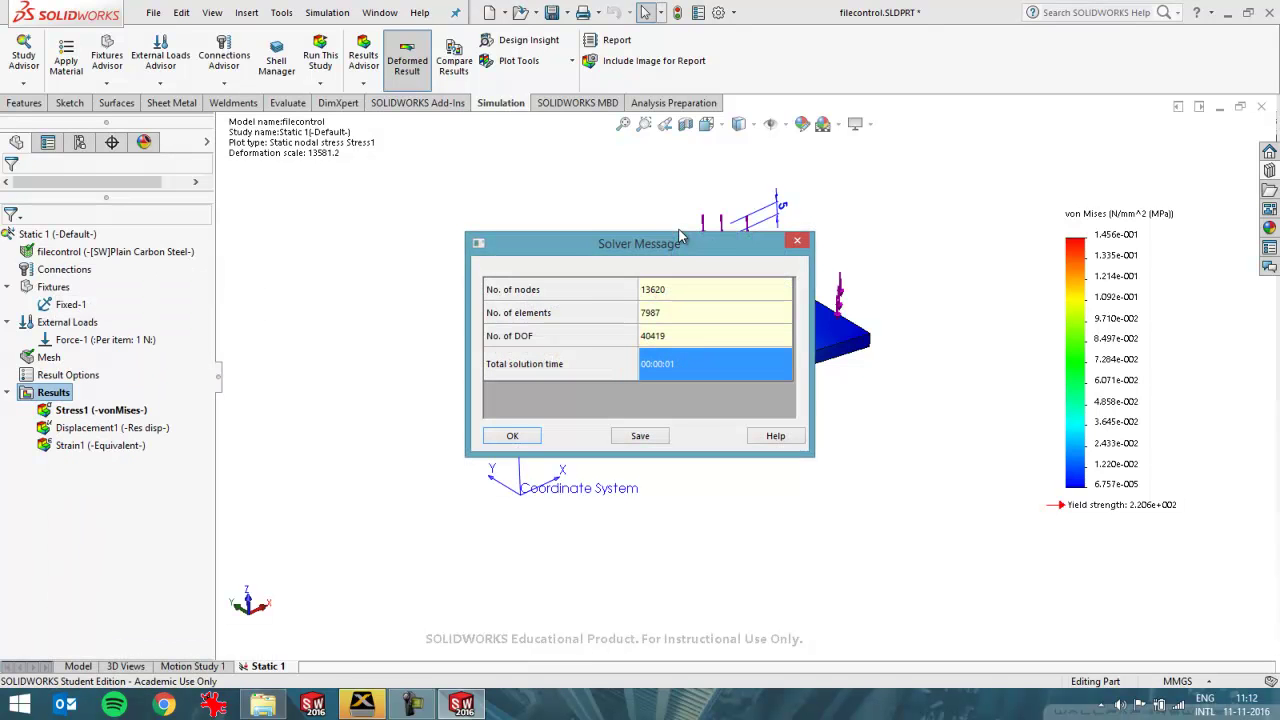
pyautogui.press('Return')
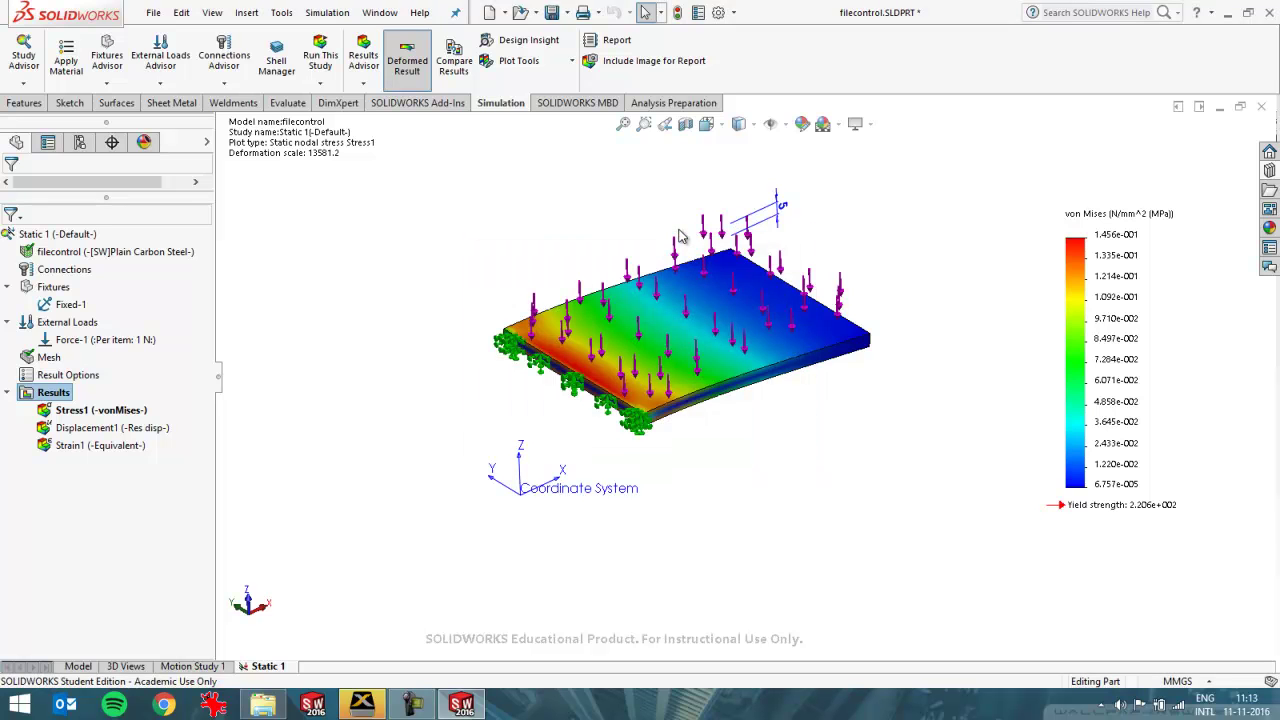
pyautogui.hotkey('alt', 'Tab')
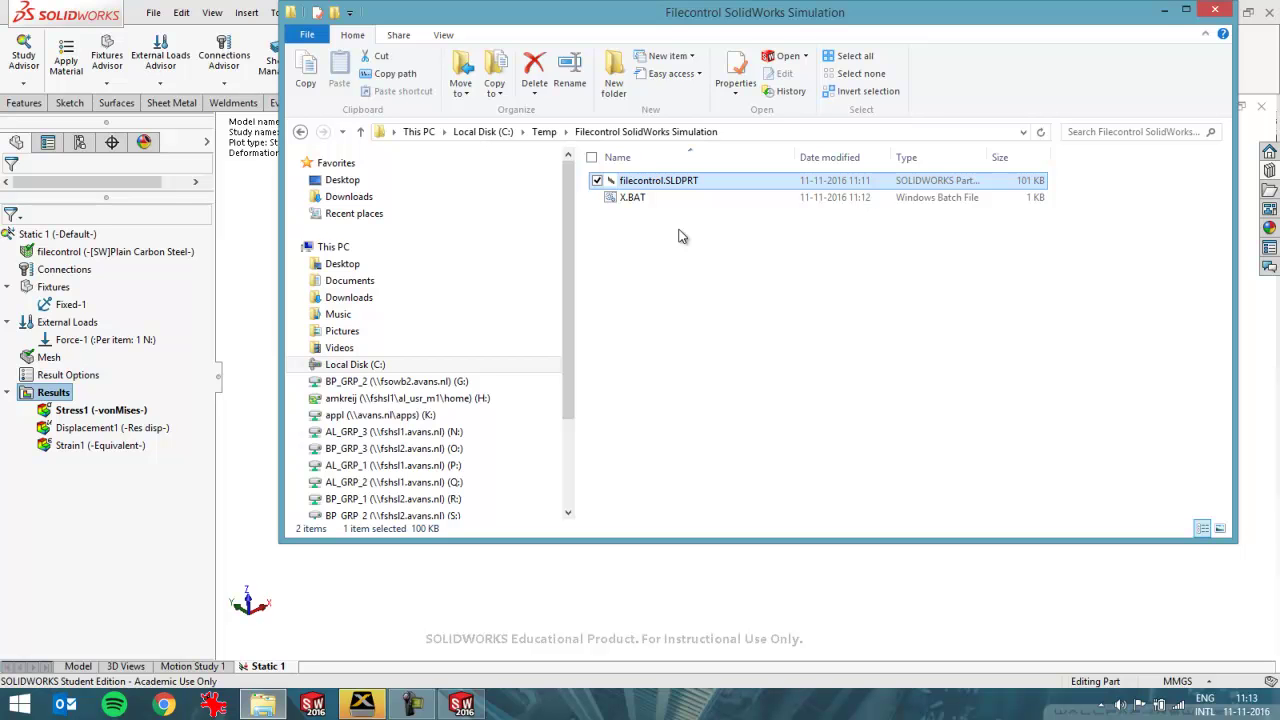
# Return to the Static 1 stress plot in SOLIDWORKS and save filecontrol.SLDPRT.
pyautogui.hotkey('alt', 'Tab')
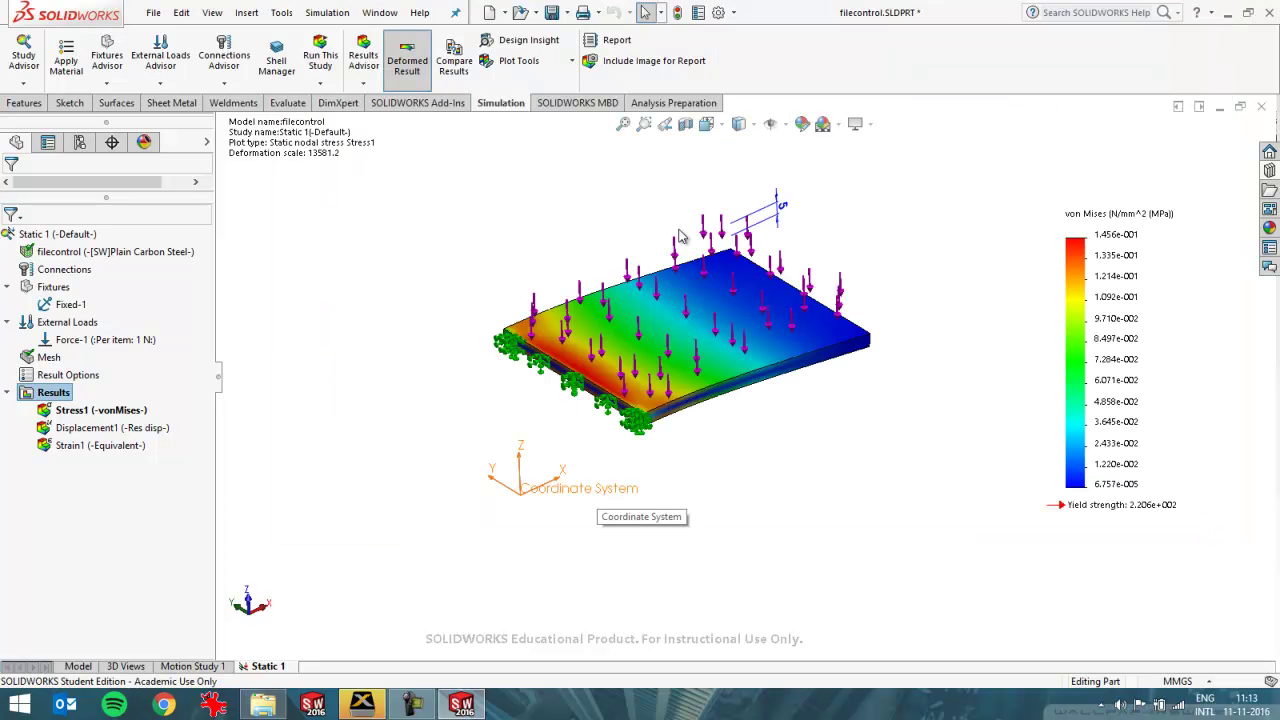
pyautogui.hotkey('ctrl', 's')
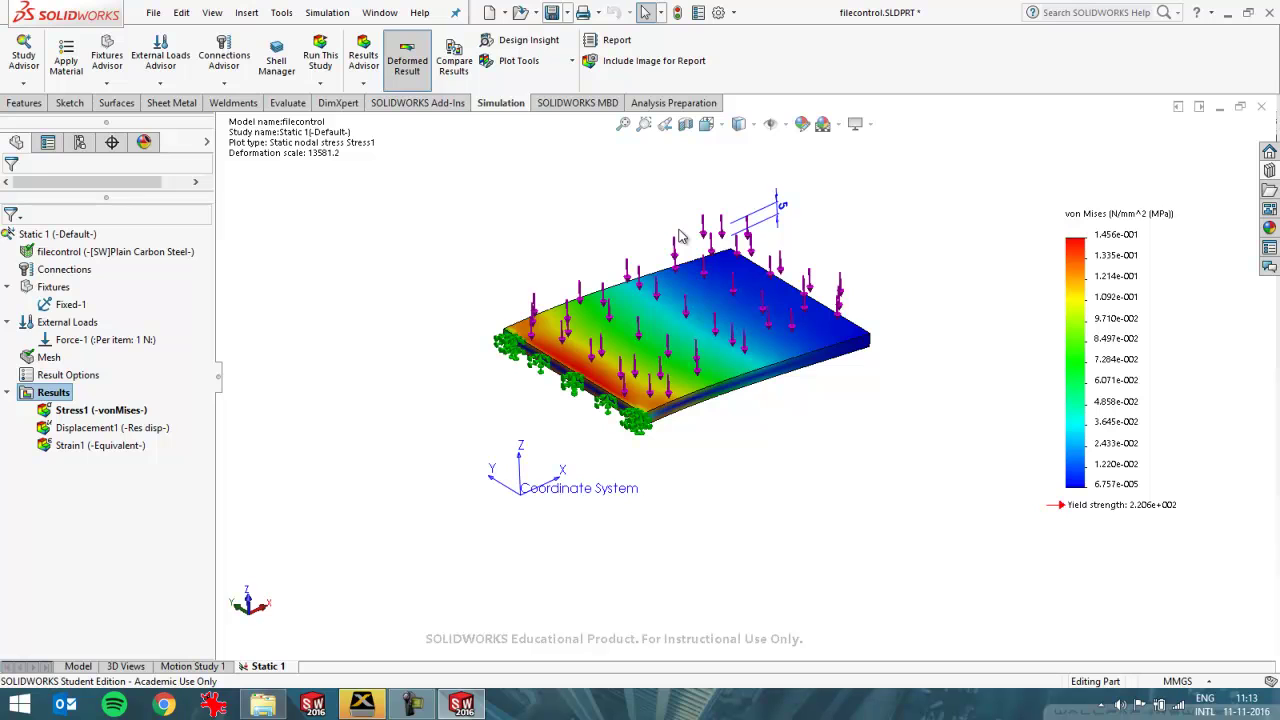